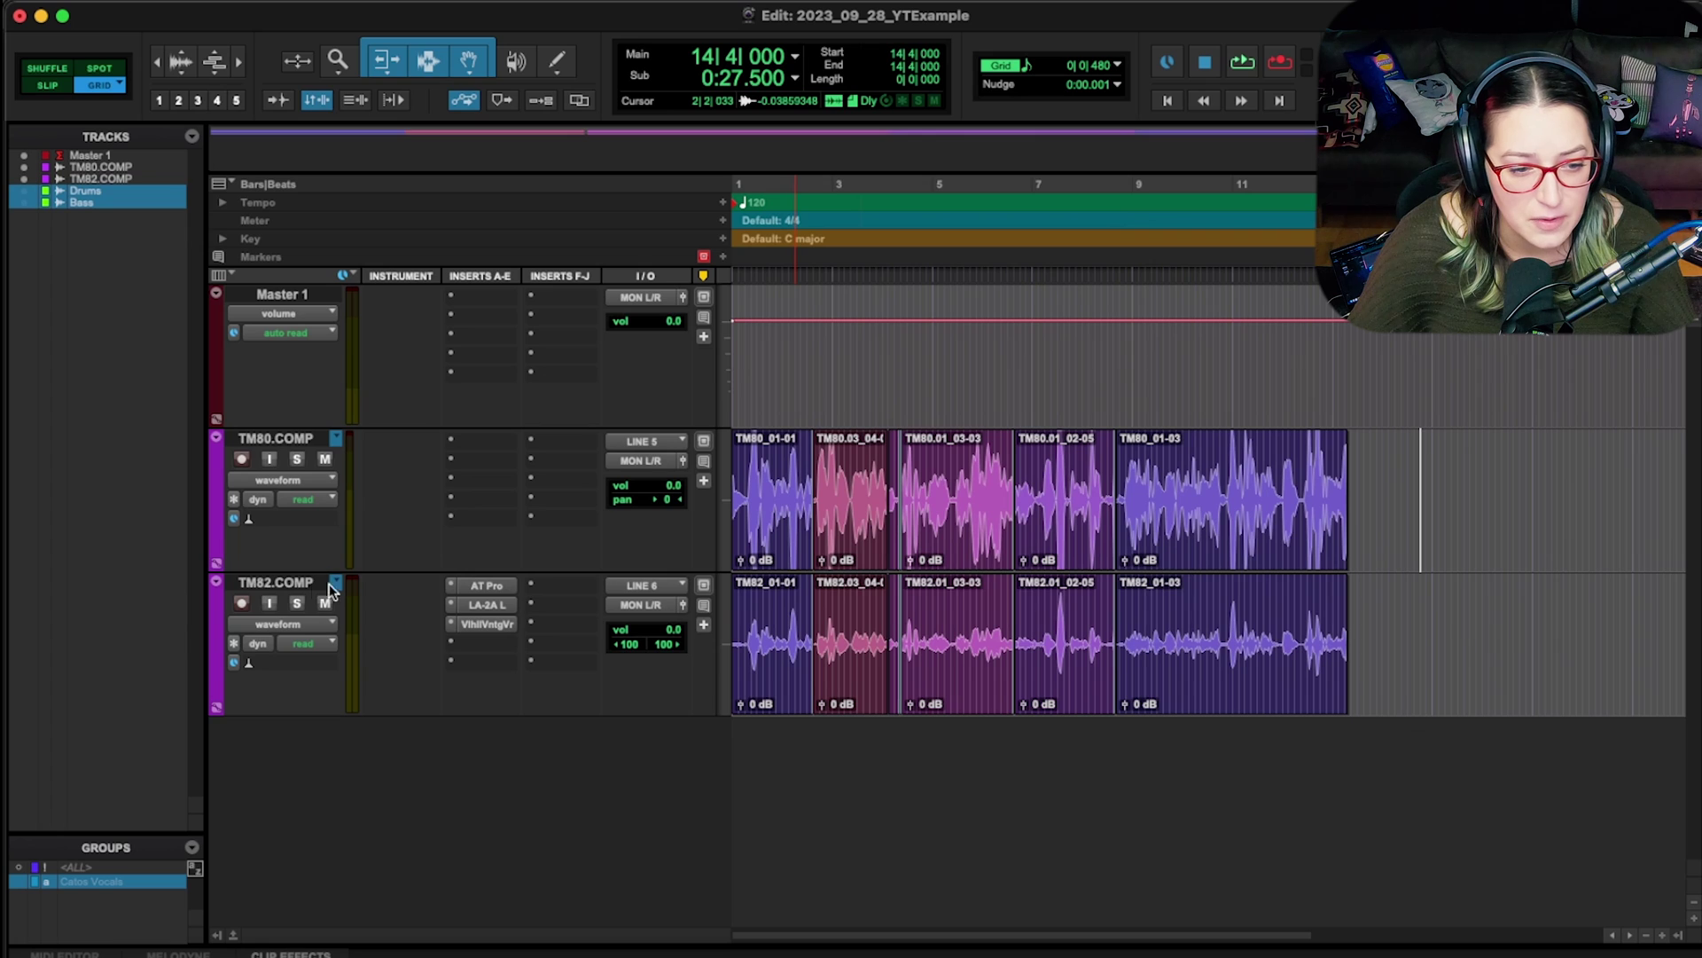
Step: Select the TM82.COMP vocal track in the Edit window
{"action": "left_click", "coordinate": [305, 581]}
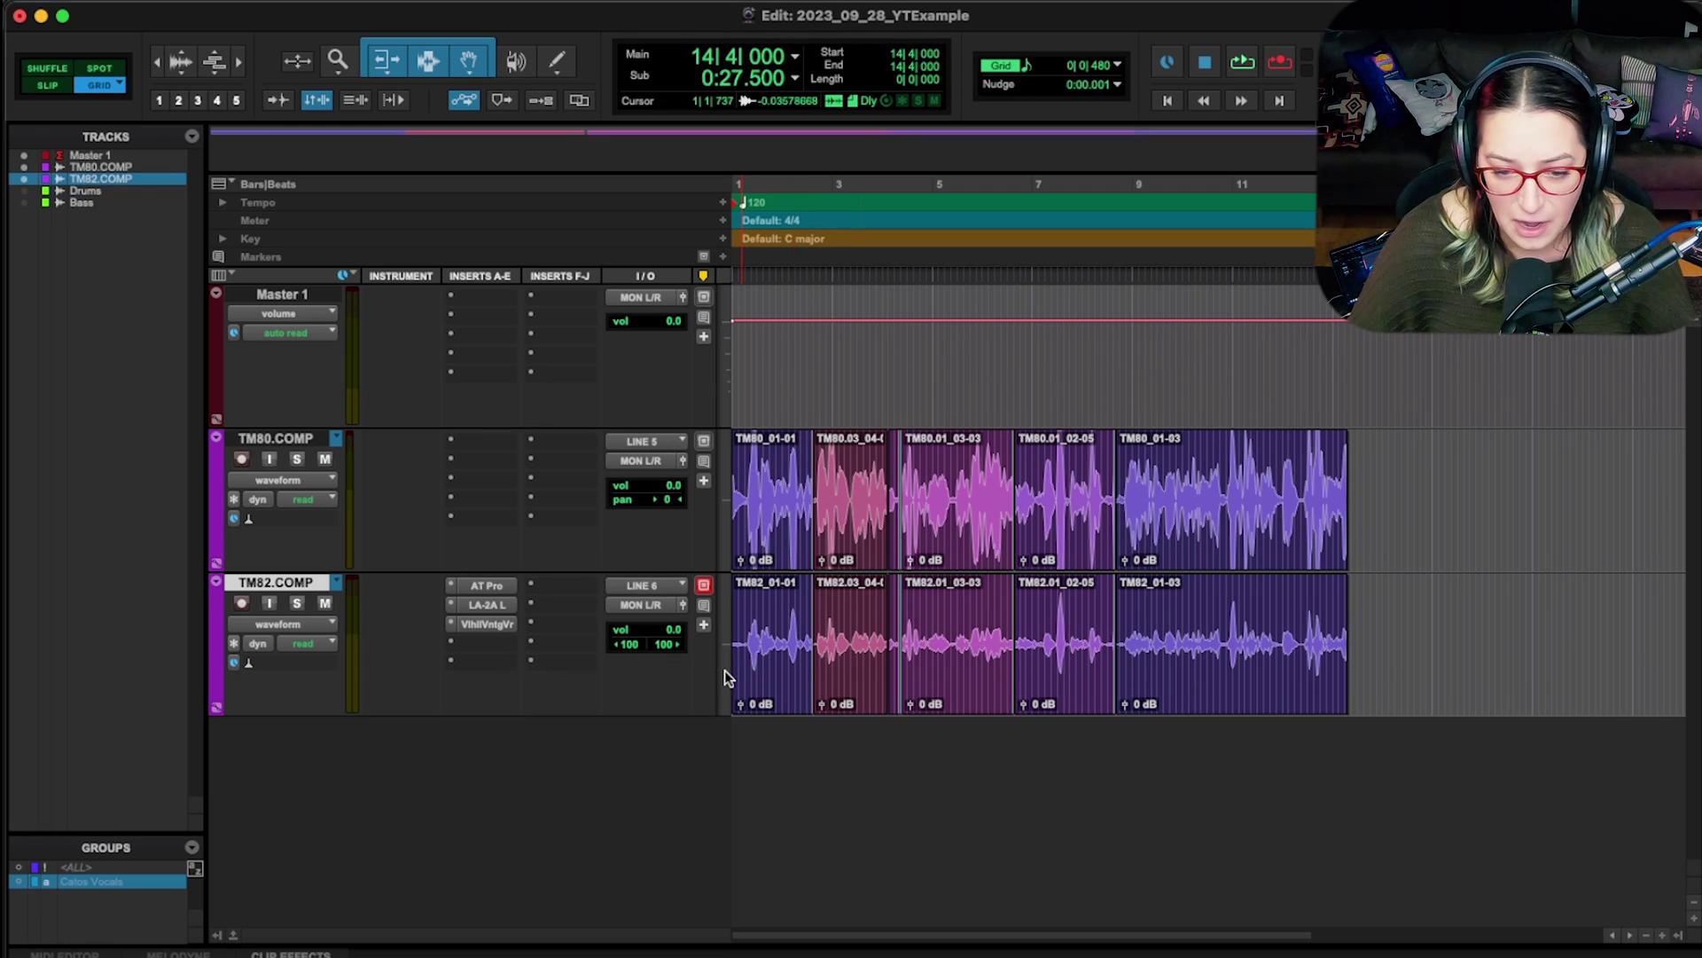
{"action": "key", "text": "super+equal"}
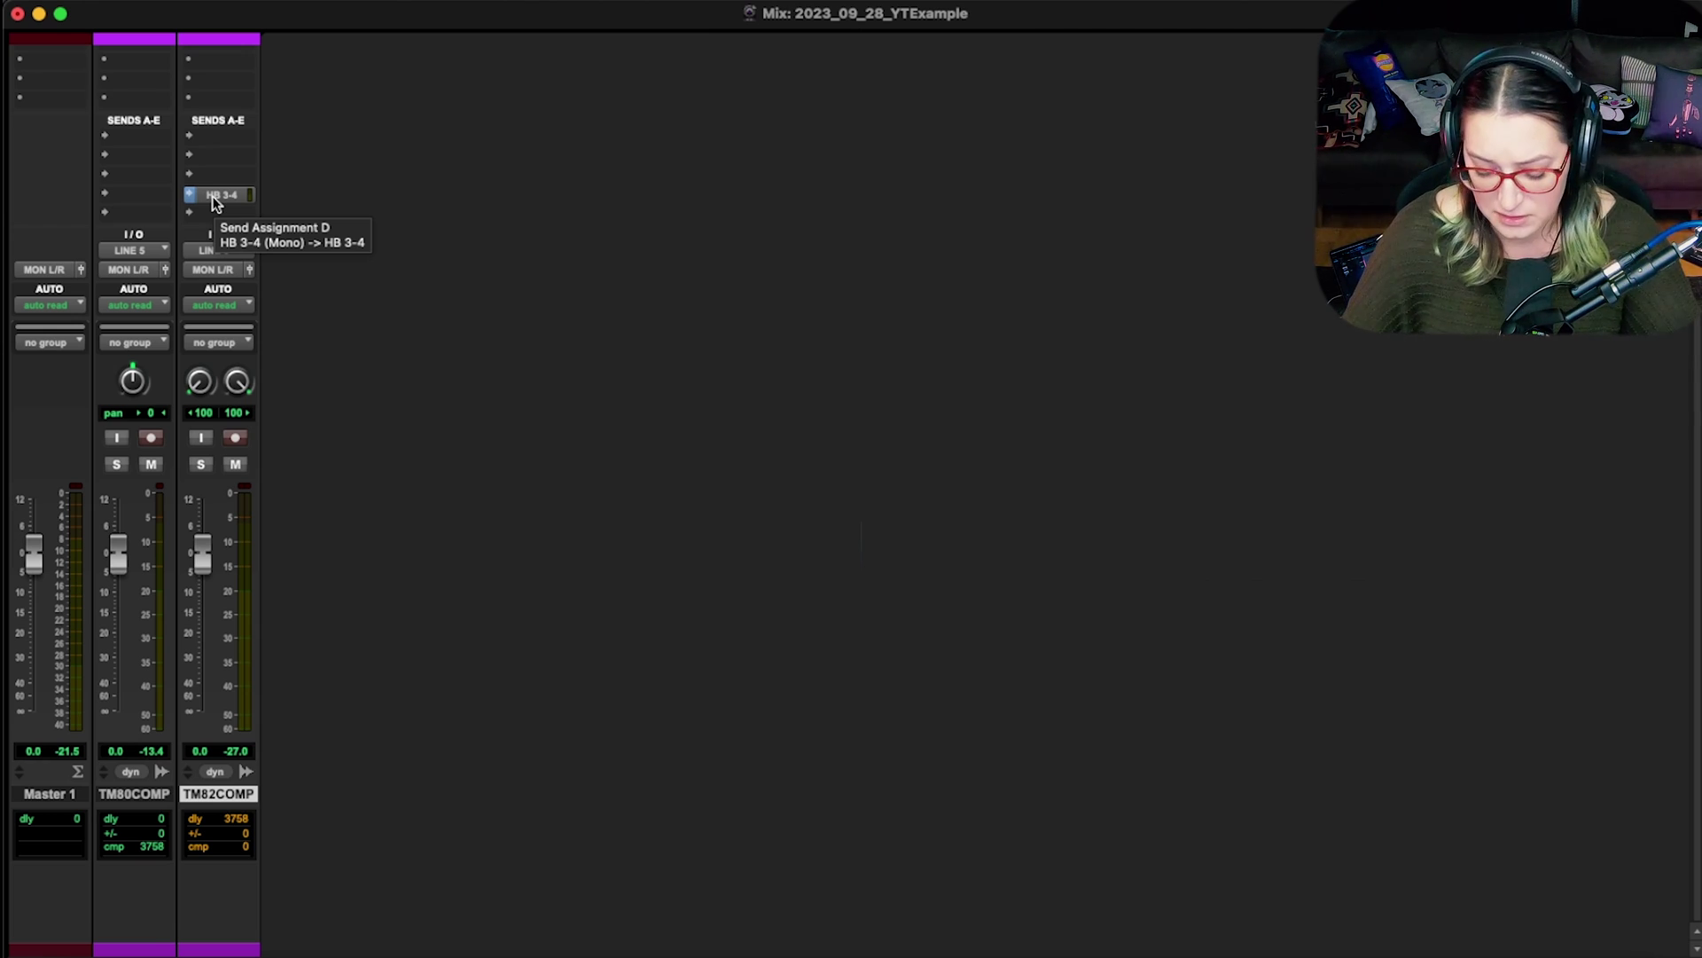
{"action": "key", "text": "super+equal"}
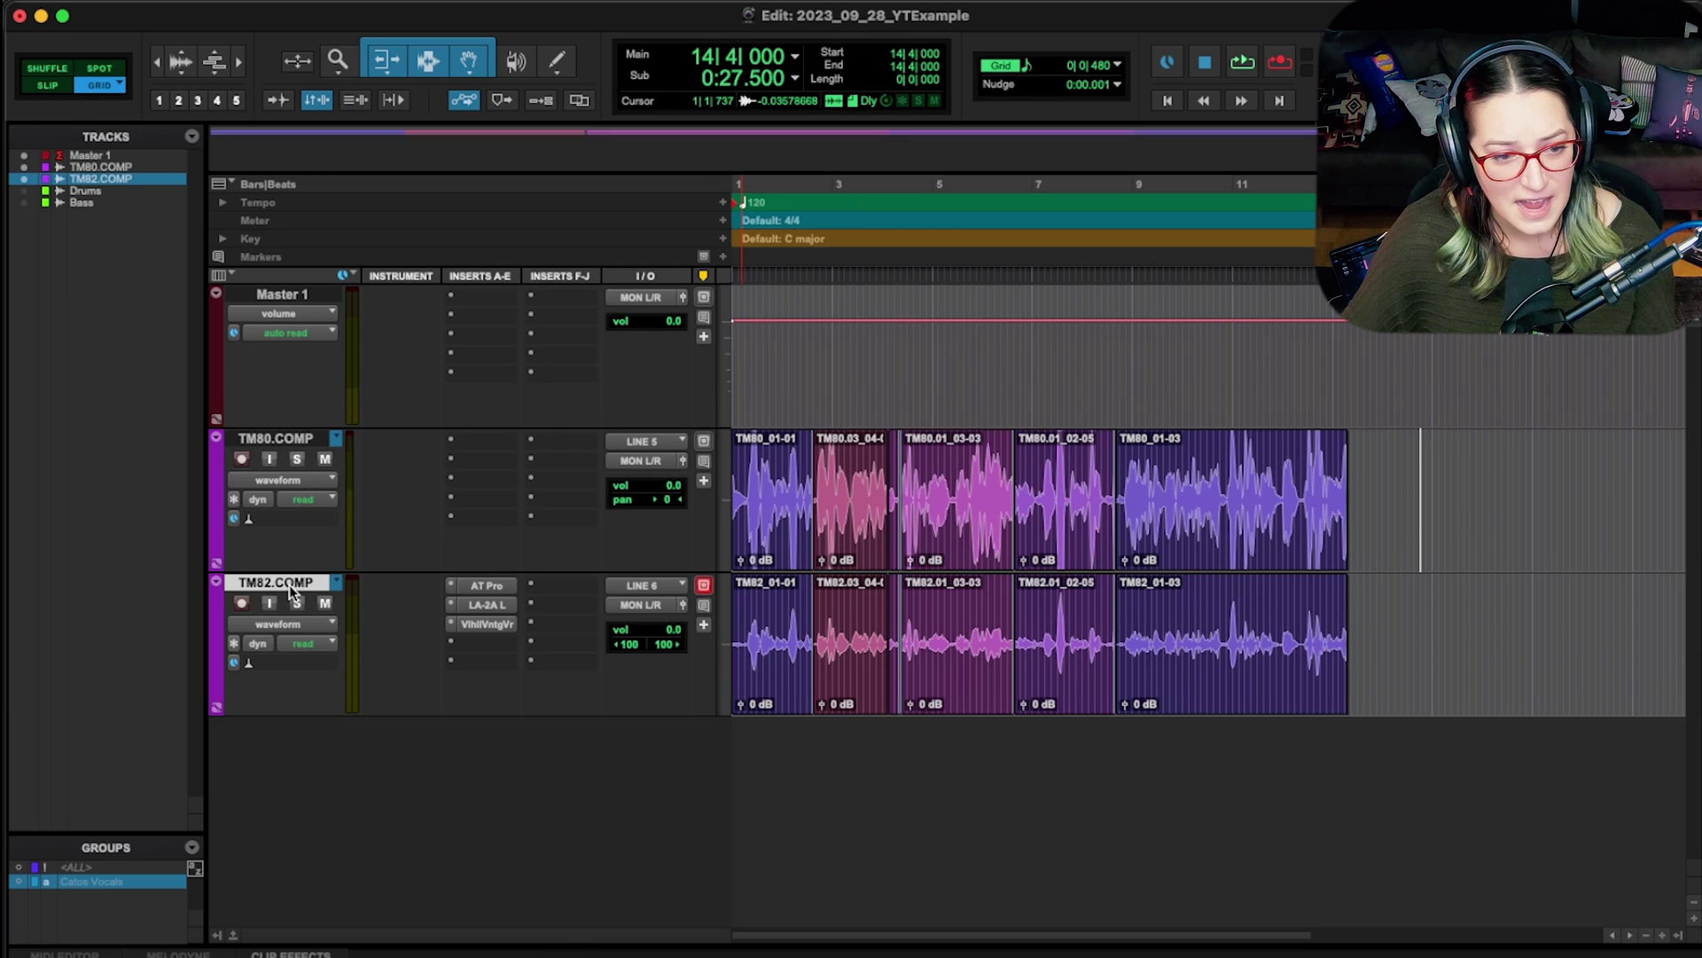
{"action": "left_click_drag", "start_coordinate": [285, 581], "coordinate": [302, 461]}
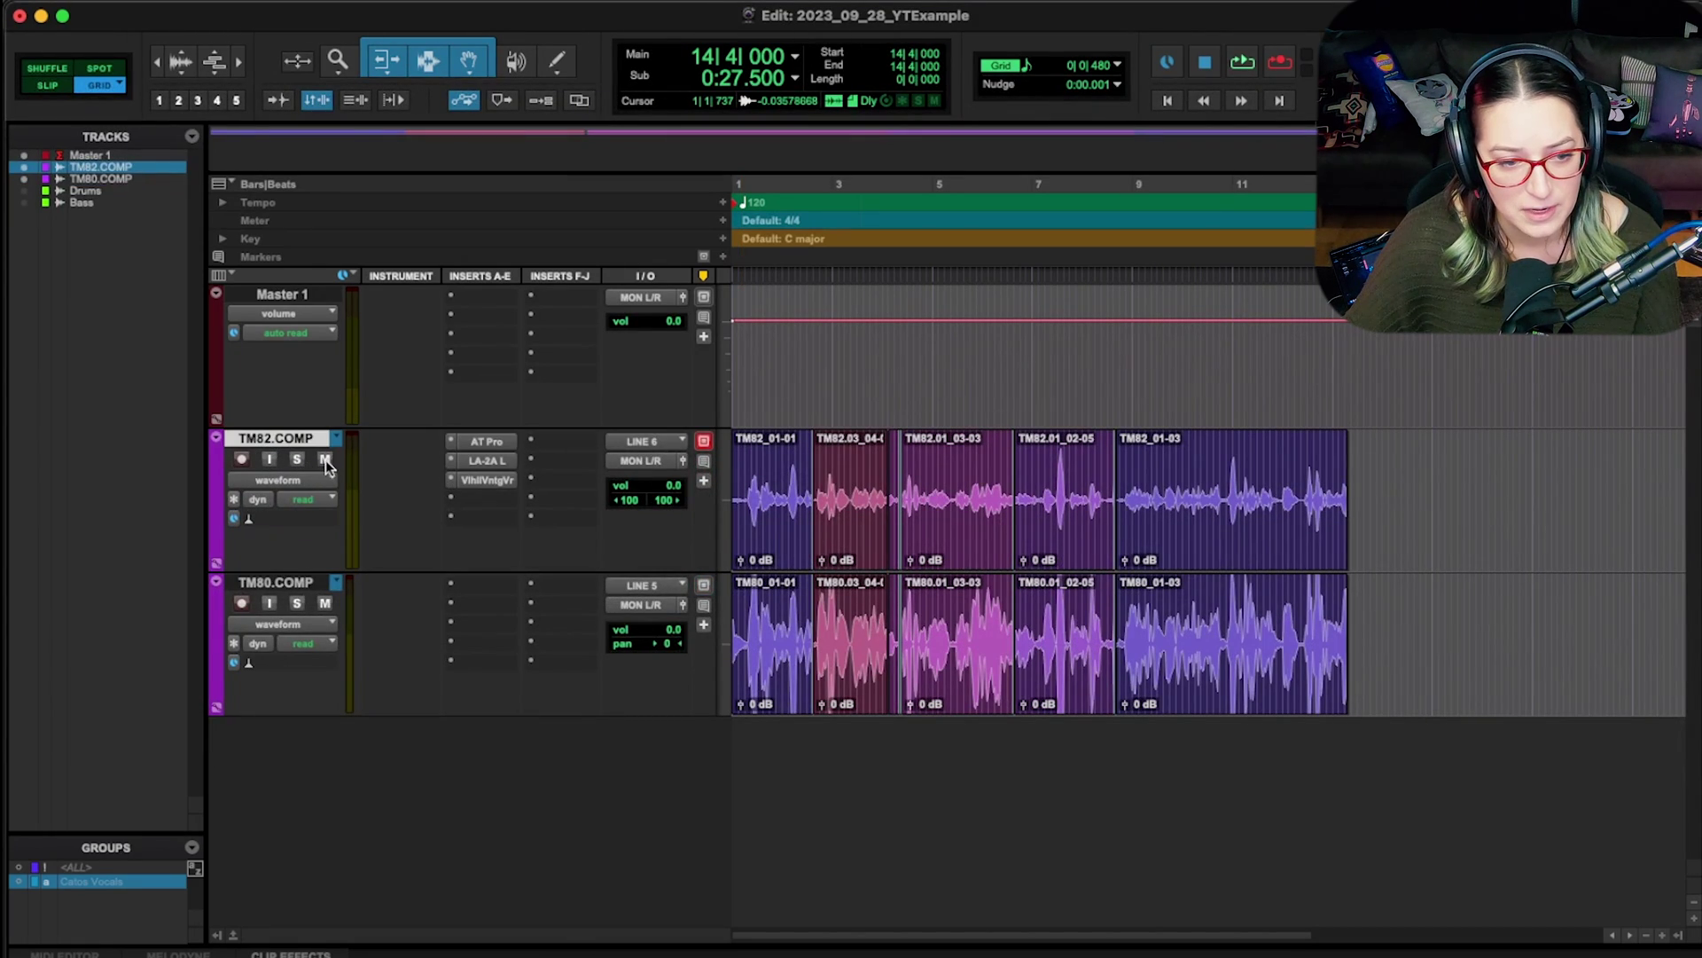
Step: Mute and record-arm the TM82.COMP vocal track, then go to the Setup menu
{"action": "left_click", "coordinate": [326, 460]}
{"action": "left_click", "coordinate": [241, 458]}
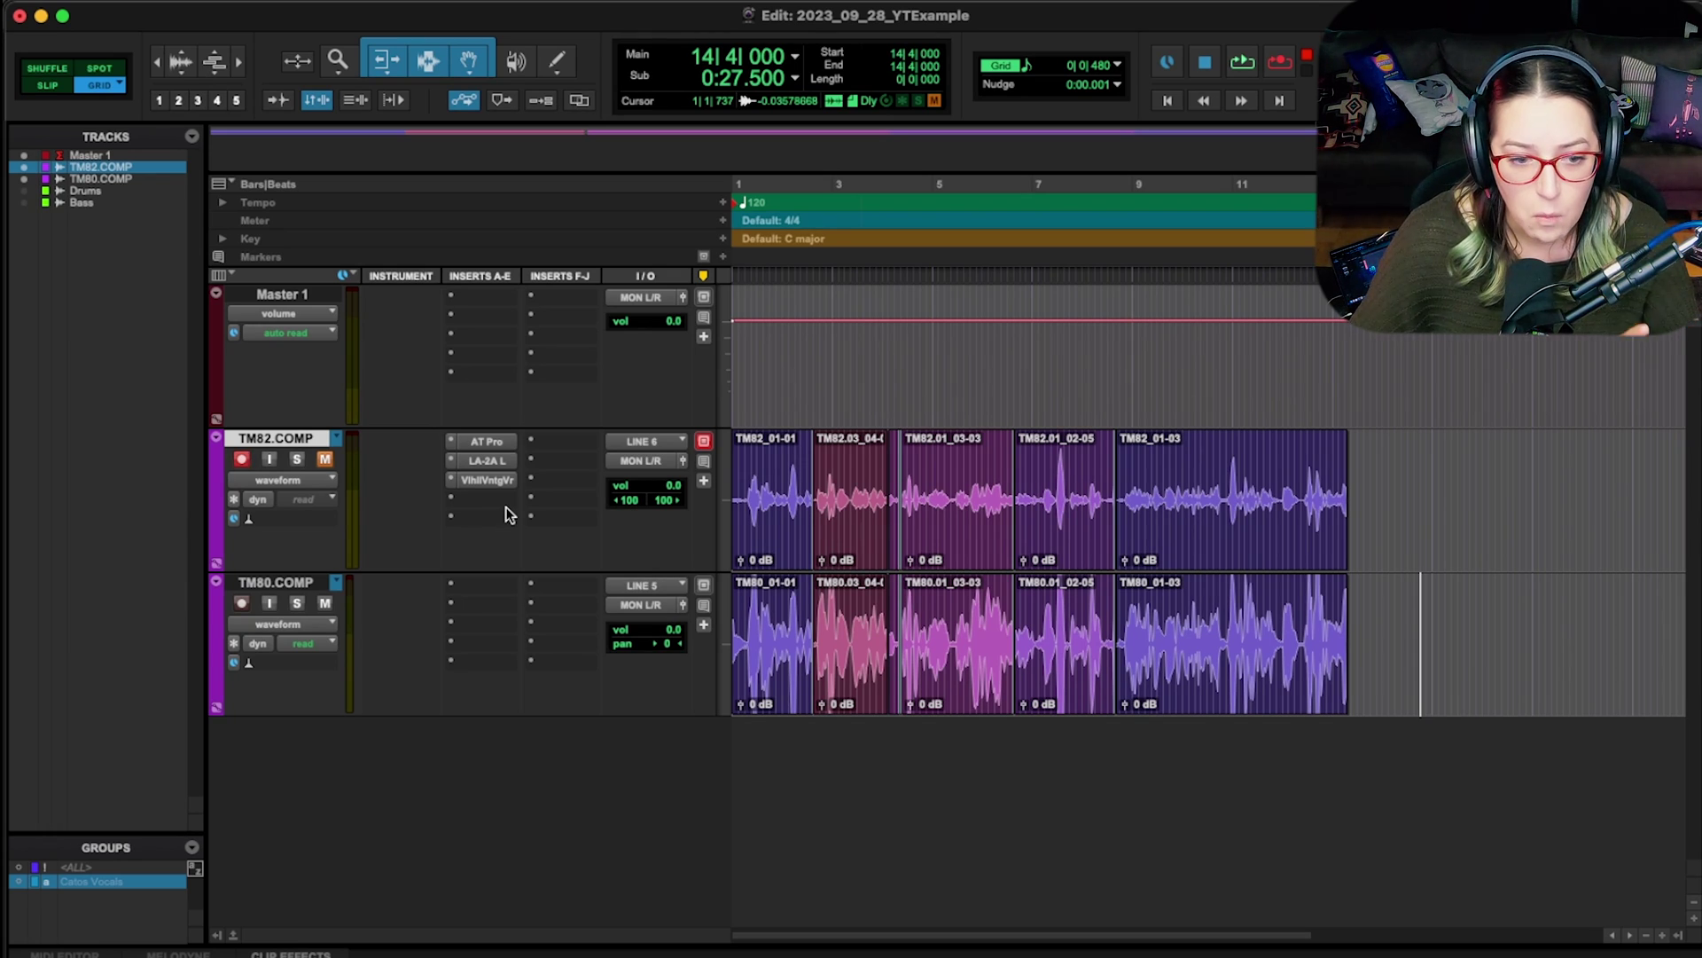
{"action": "left_click", "coordinate": [631, 2]}
{"action": "left_click", "coordinate": [648, 40]}
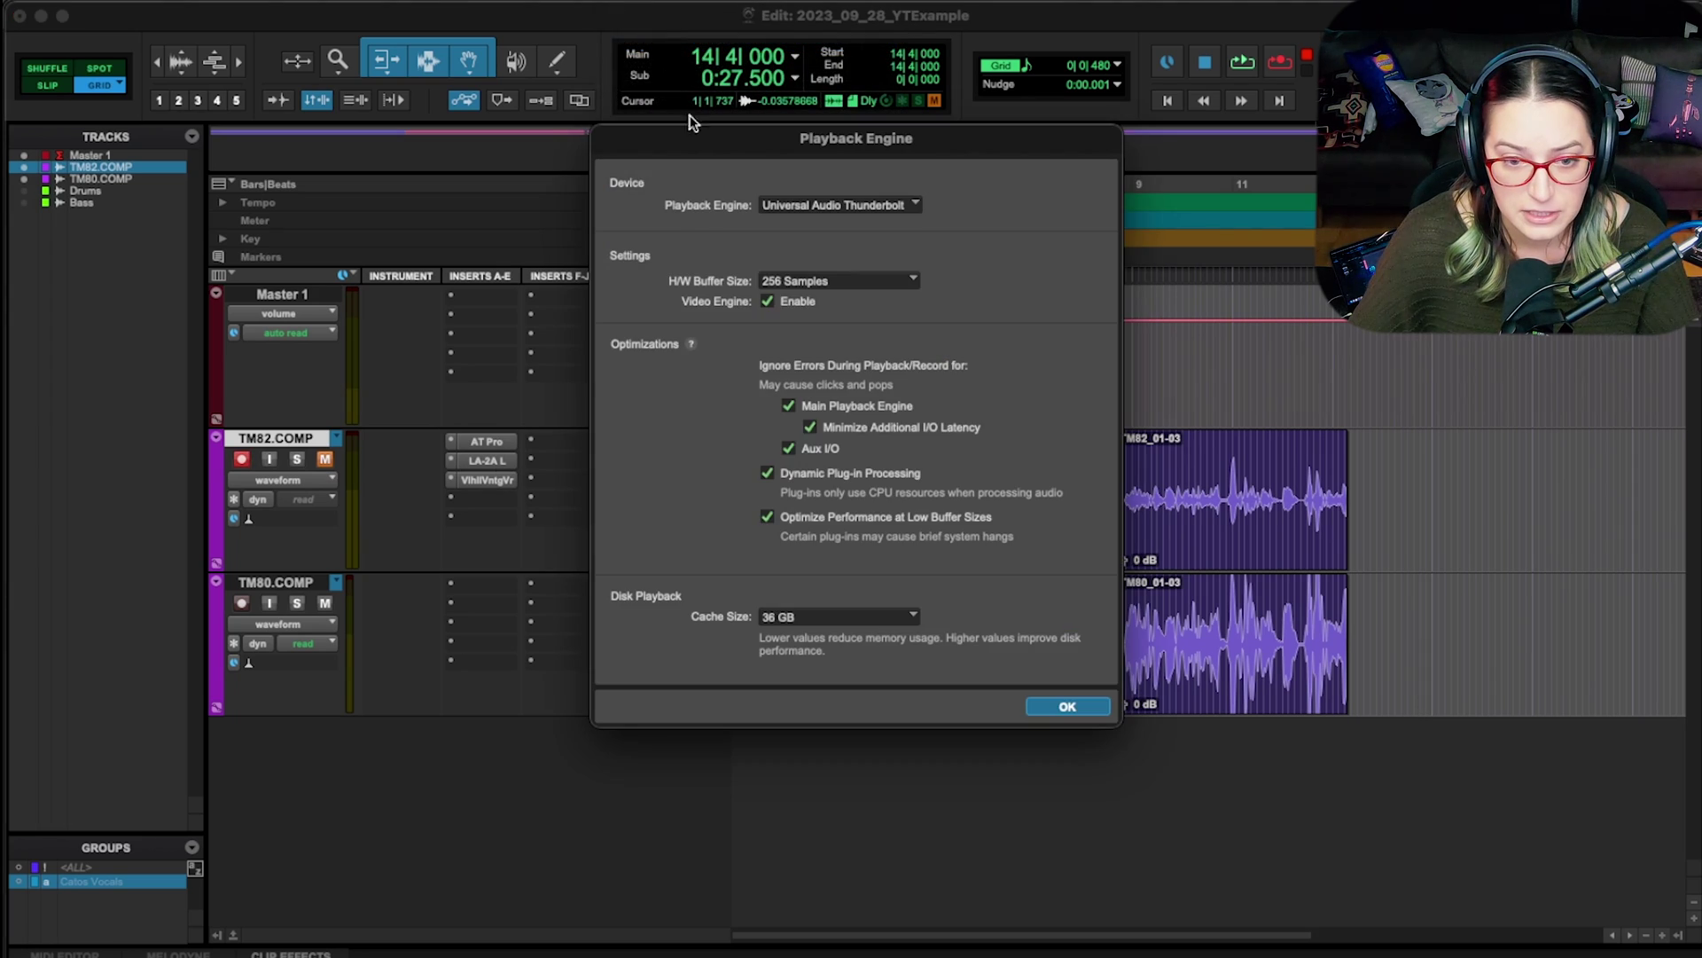
{"action": "left_click", "coordinate": [860, 280]}
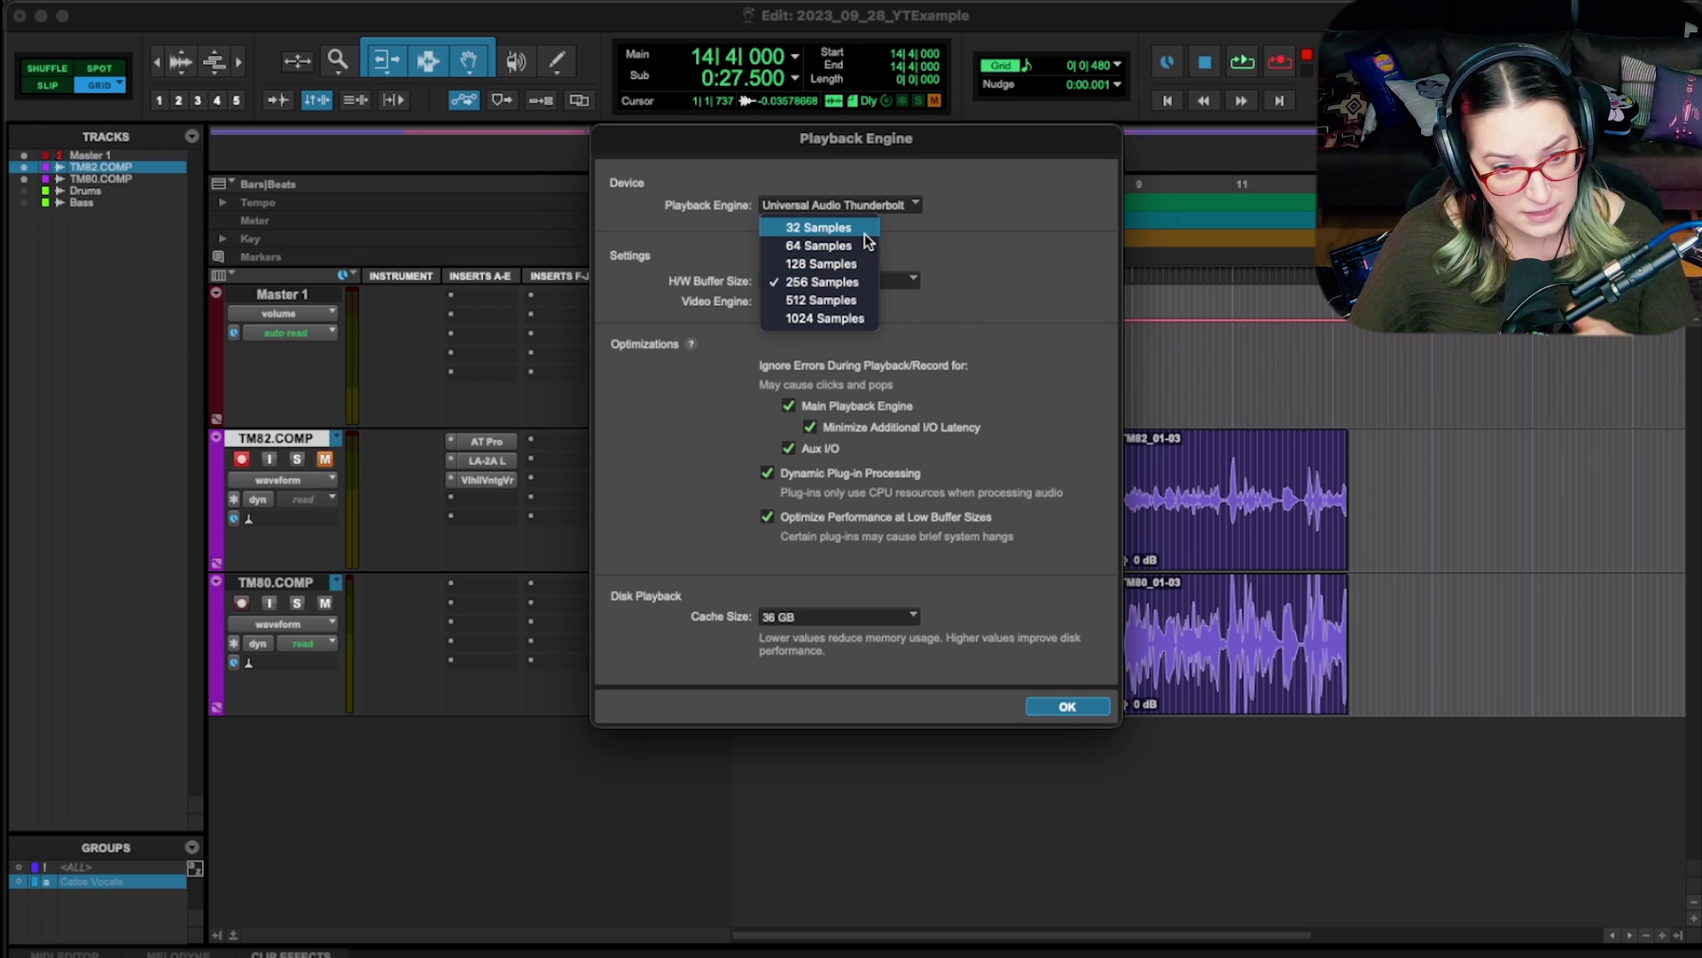
{"action": "left_click", "coordinate": [1067, 707]}
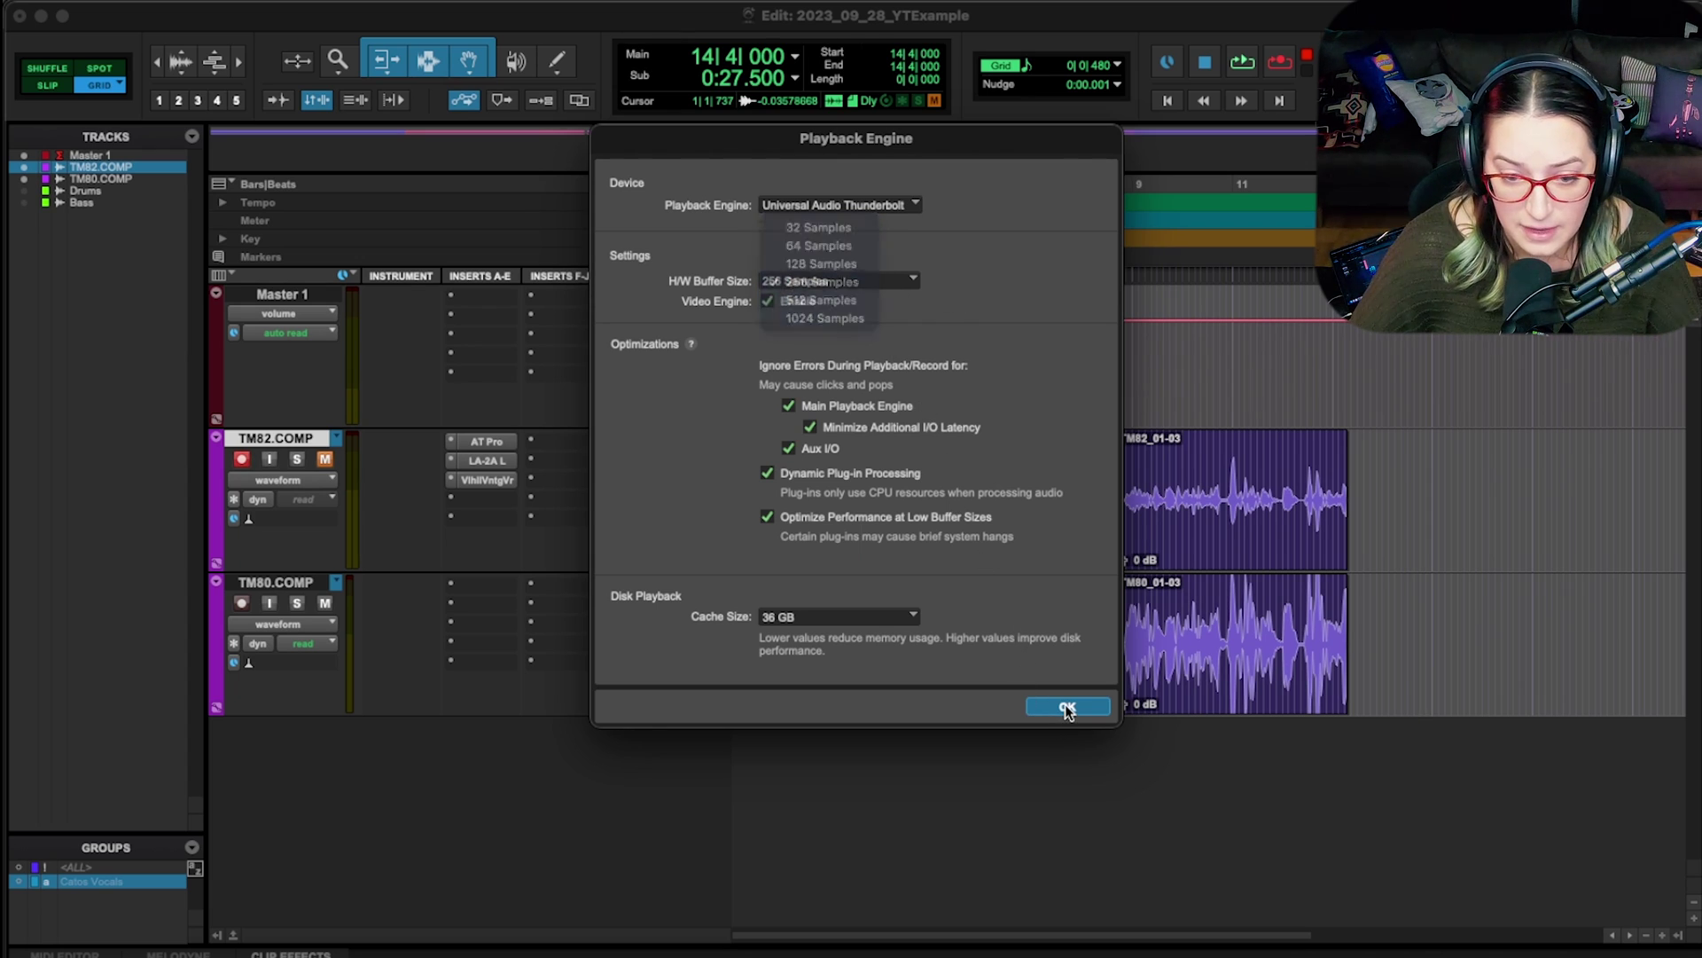
{"action": "left_click", "coordinate": [1067, 707]}
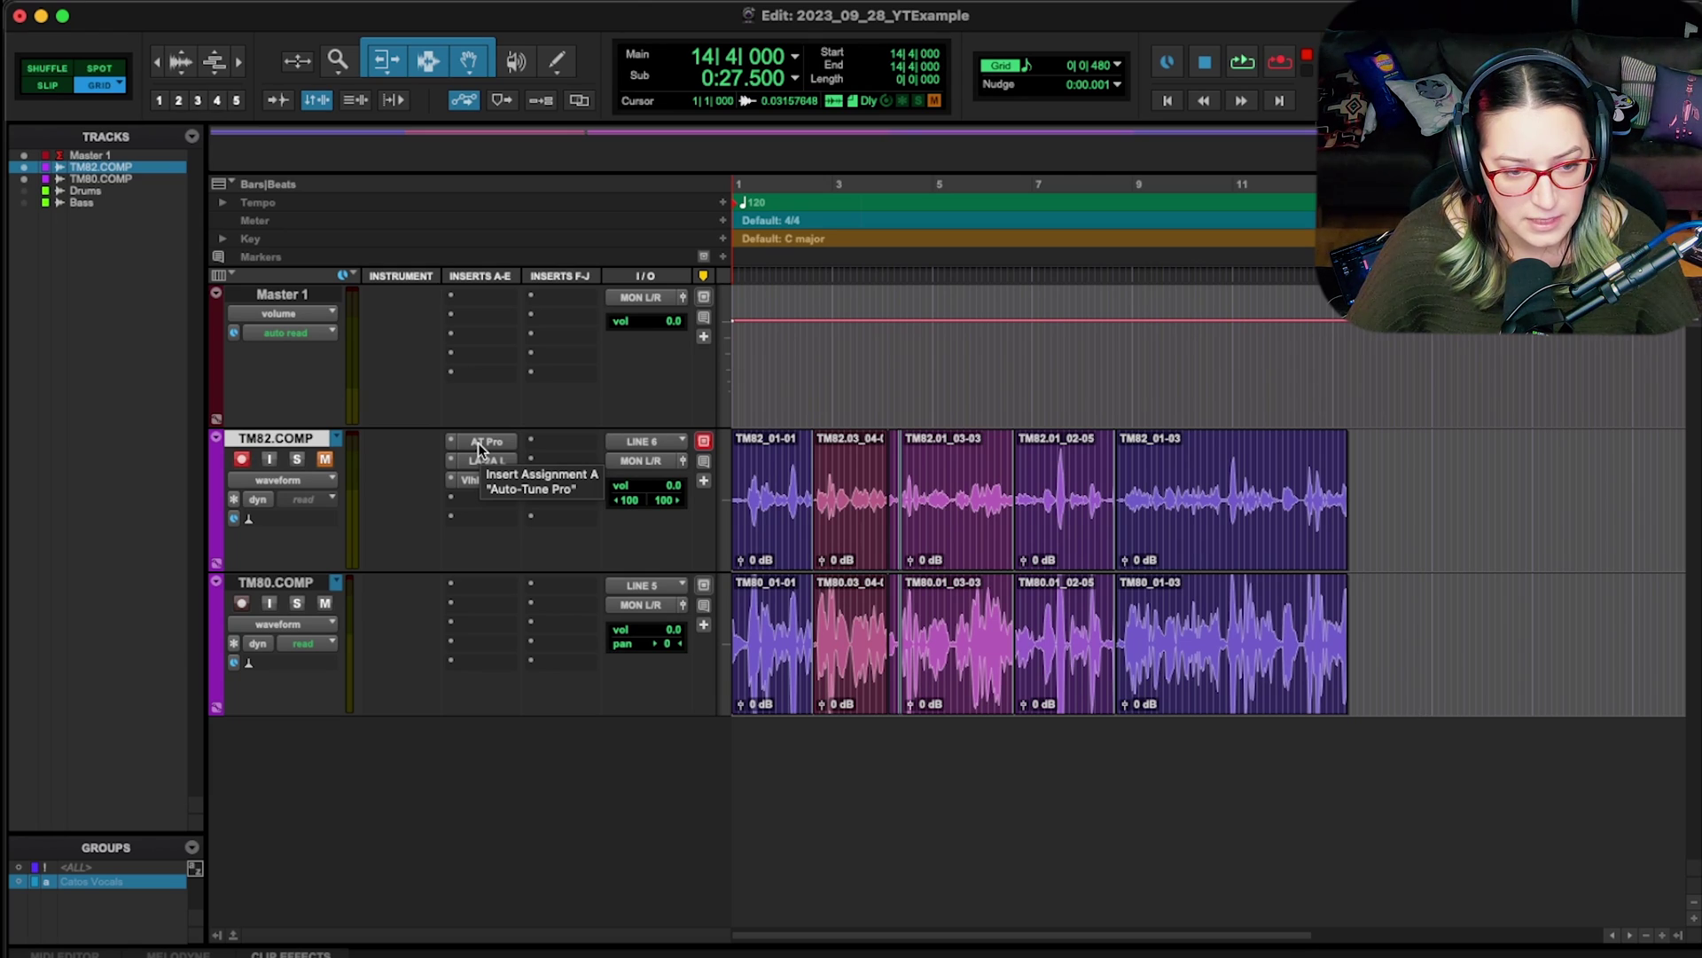
{"action": "right_click", "coordinate": [477, 444]}
Step: Make the AT Pro, LA-2A L and third inserts on TM82.COMP inactive
{"action": "left_click", "coordinate": [508, 467]}
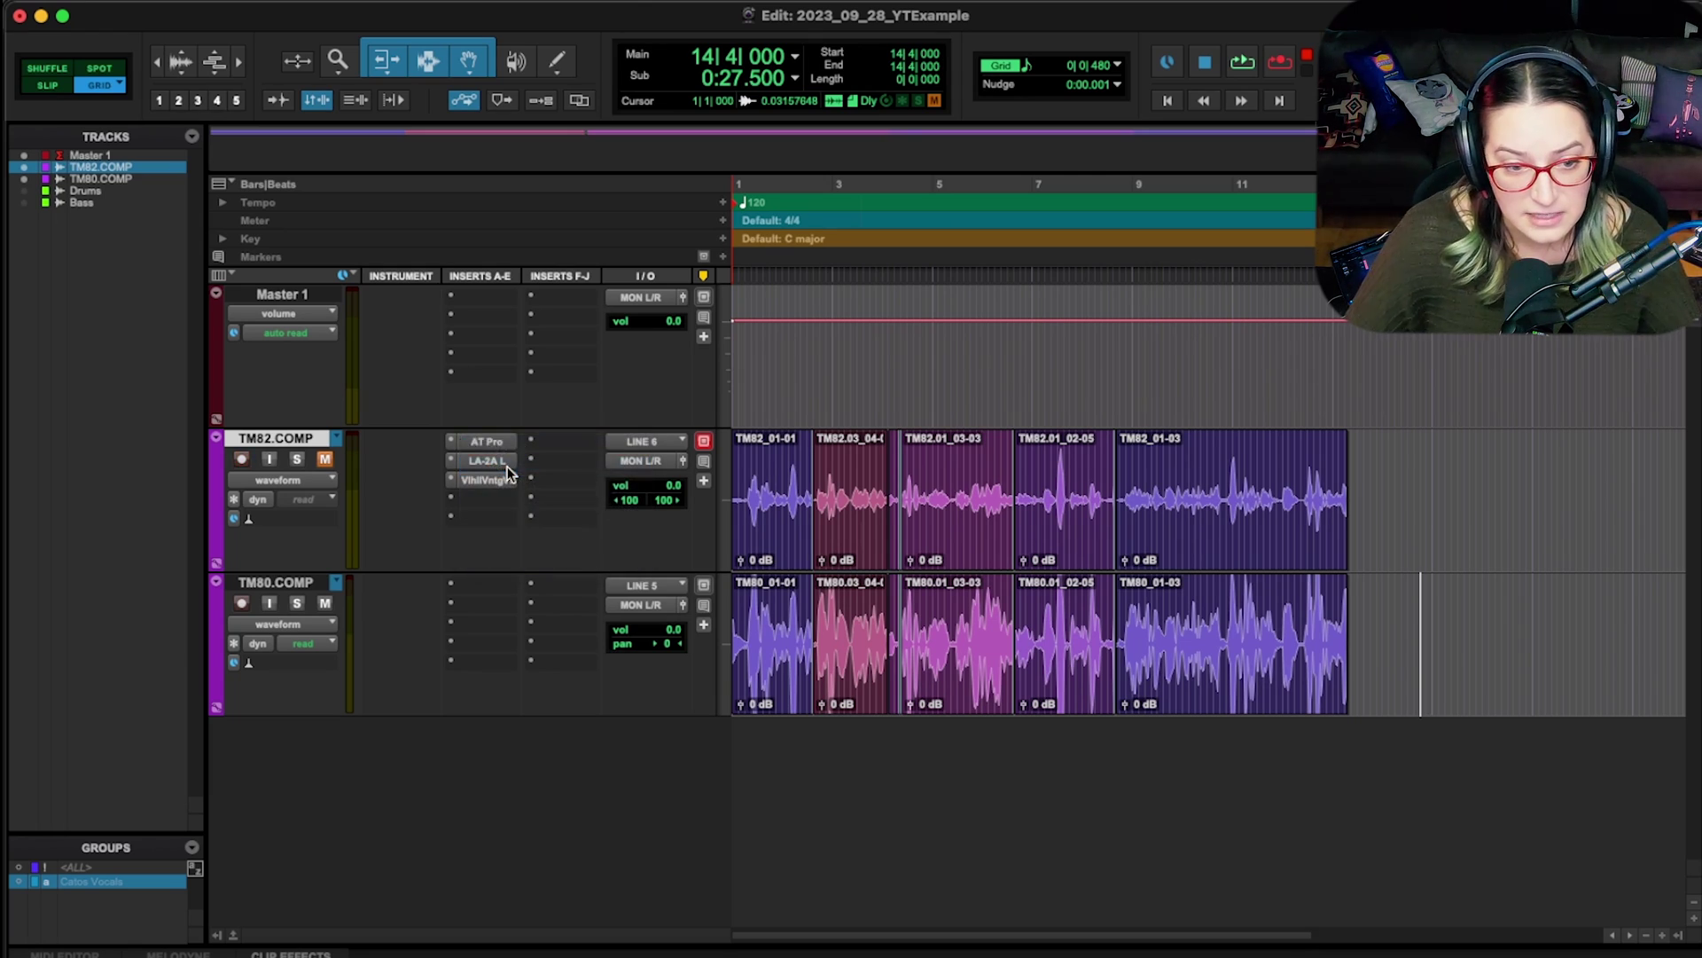
{"action": "right_click", "coordinate": [493, 457]}
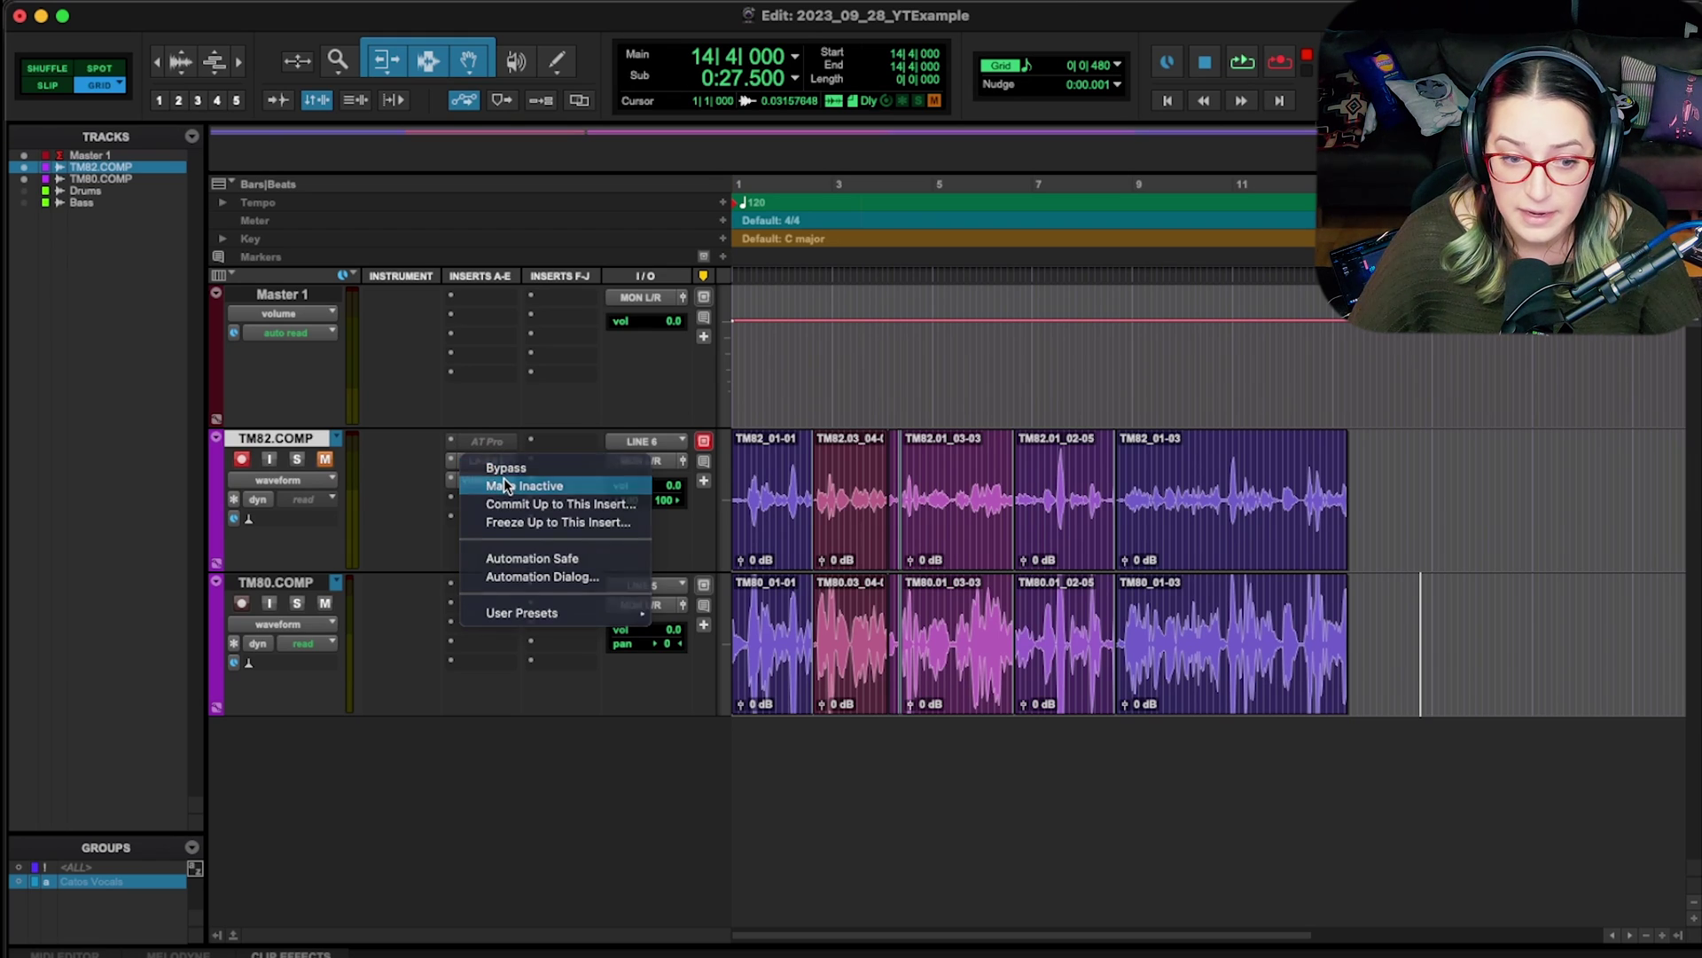
{"action": "left_click", "coordinate": [502, 478]}
{"action": "right_click", "coordinate": [493, 482]}
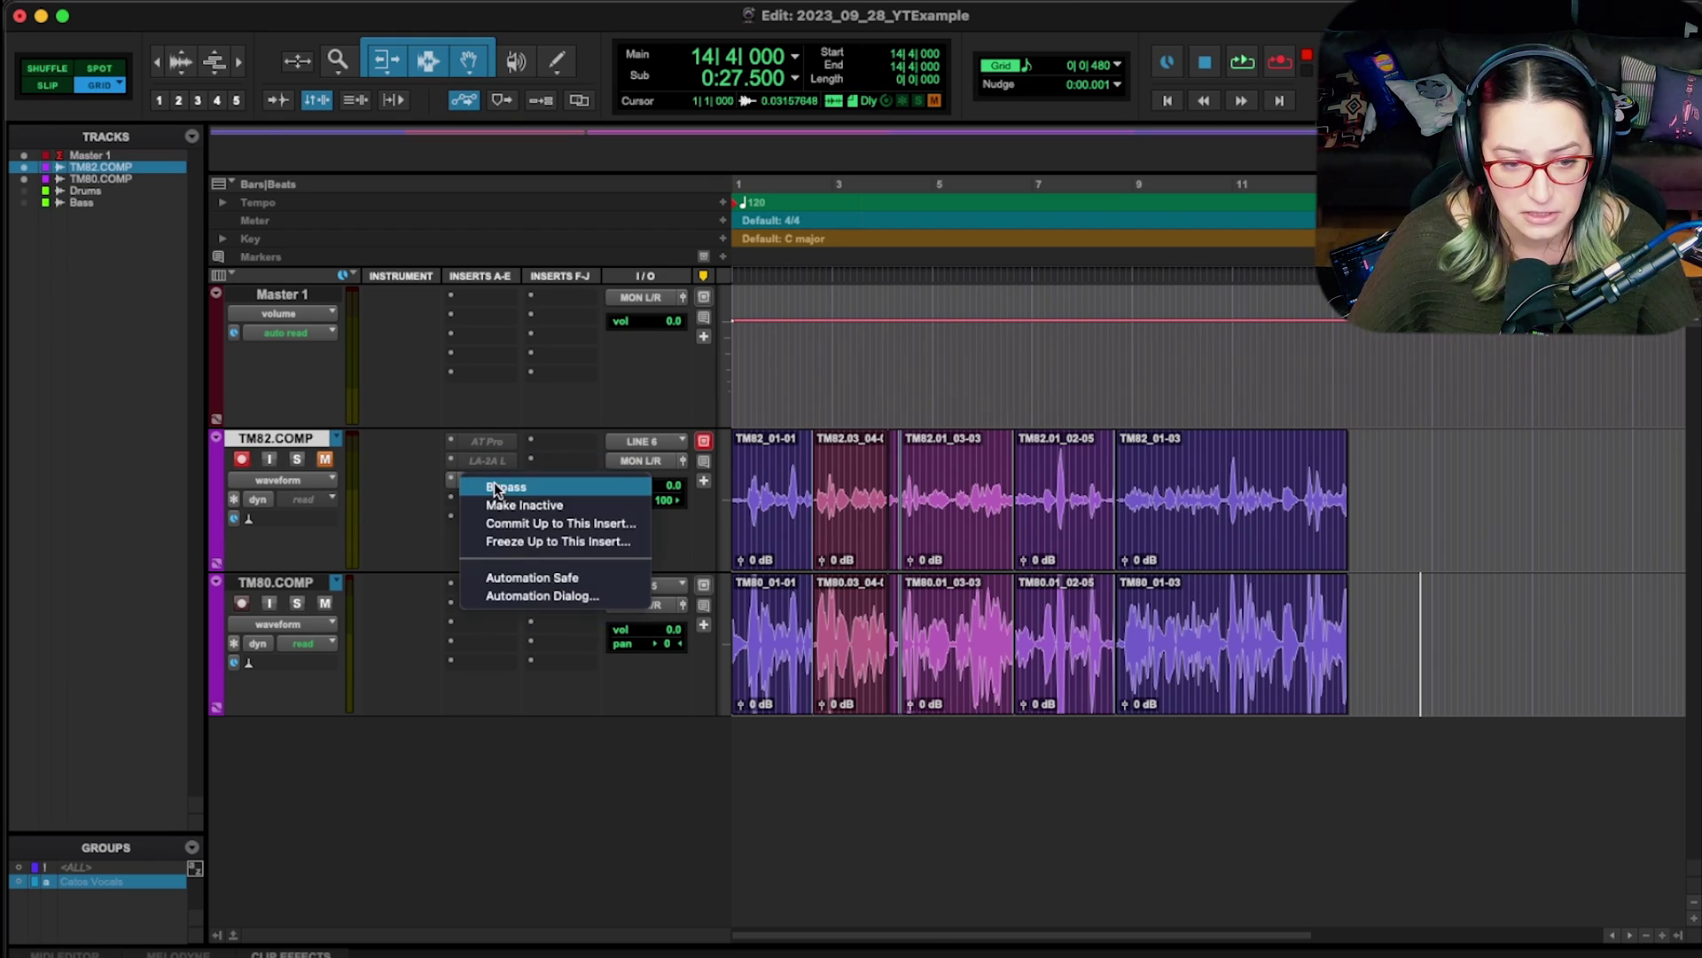
{"action": "left_click", "coordinate": [505, 505]}
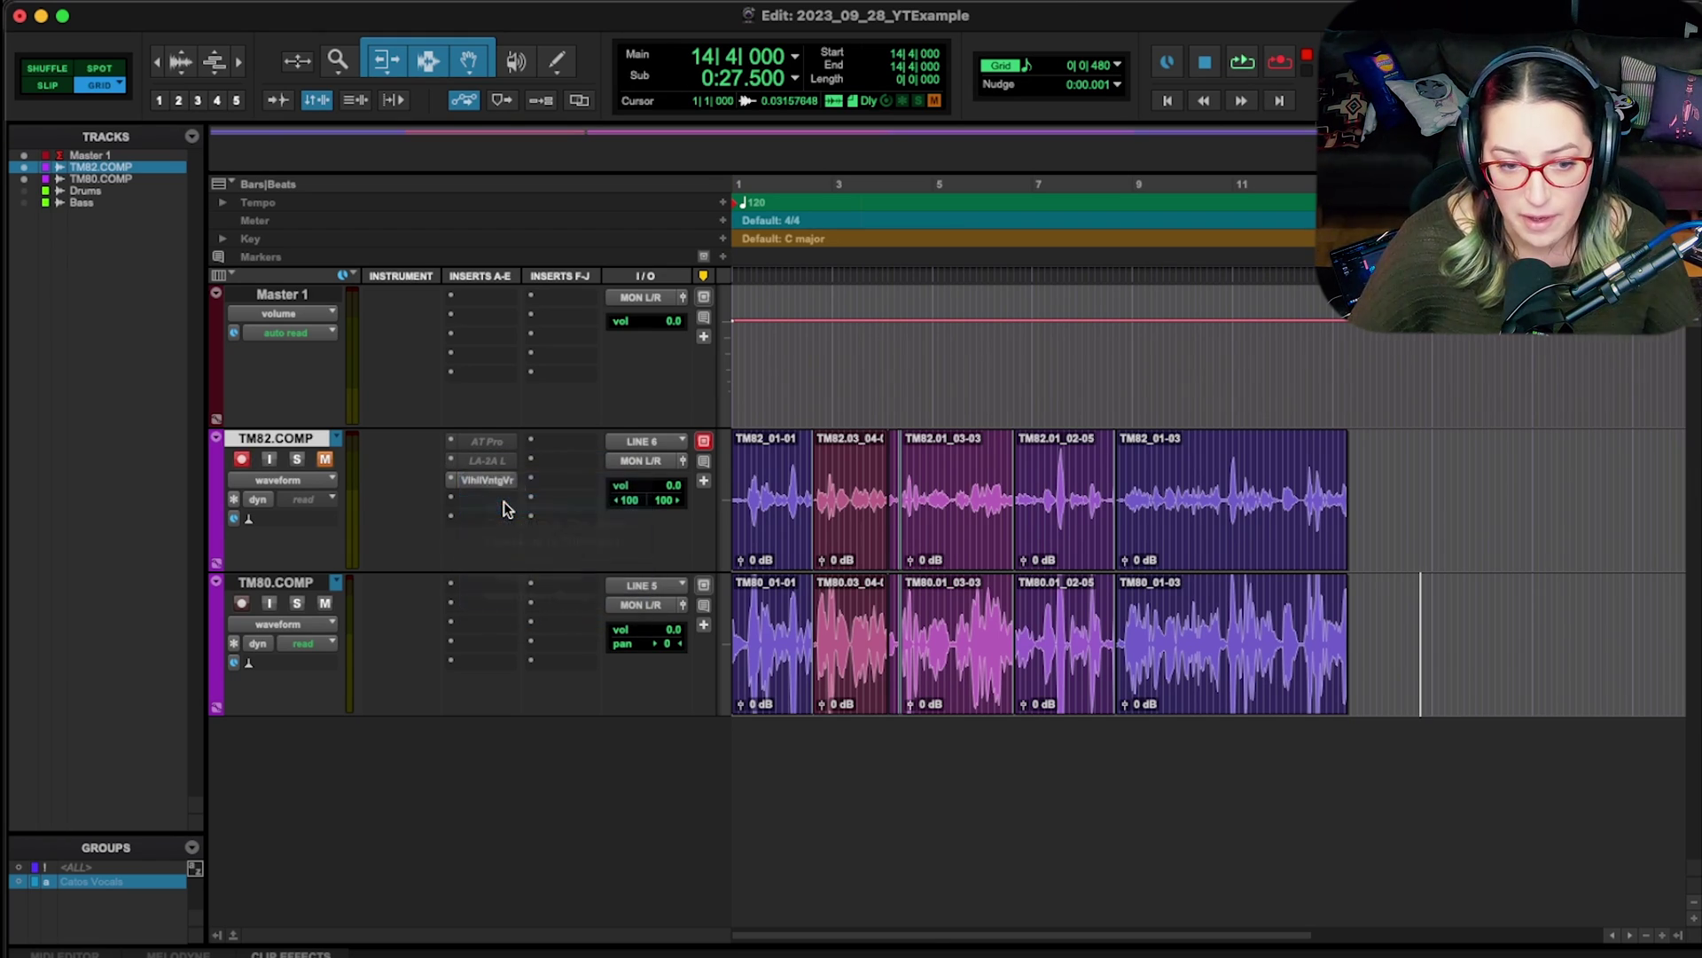
Step: Reactivate the inactive AT Pro, LA-2A L and third inserts on TM82.COMP
{"action": "right_click", "coordinate": [477, 437]}
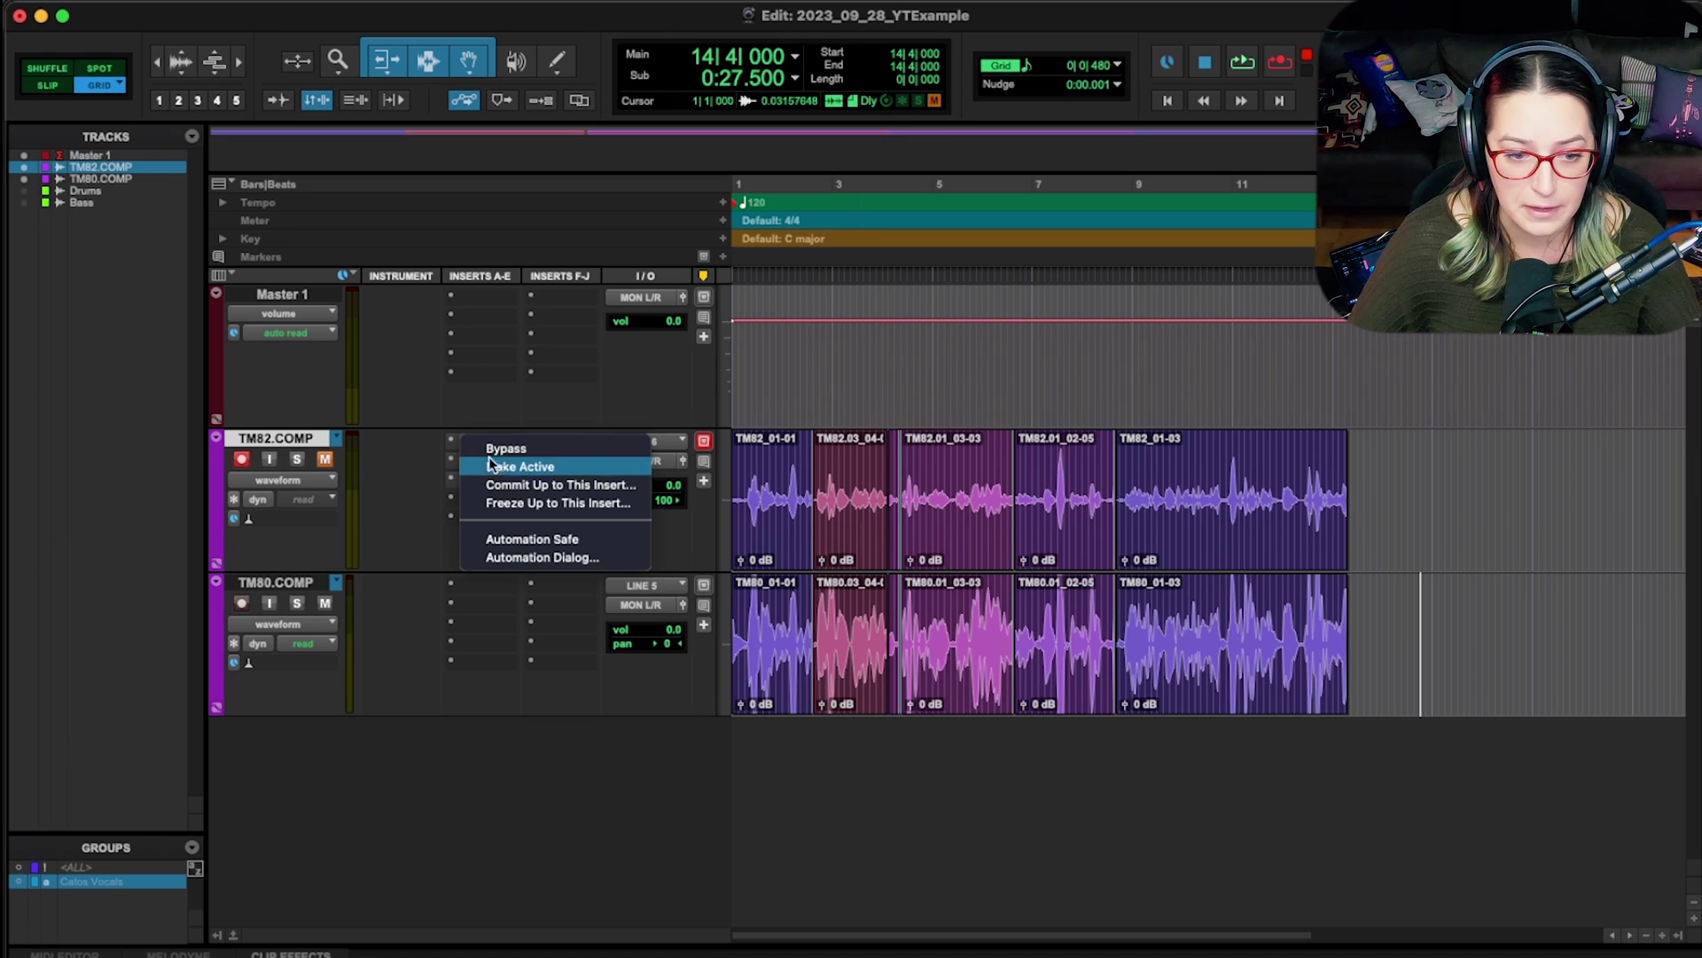
{"action": "left_click", "coordinate": [503, 467]}
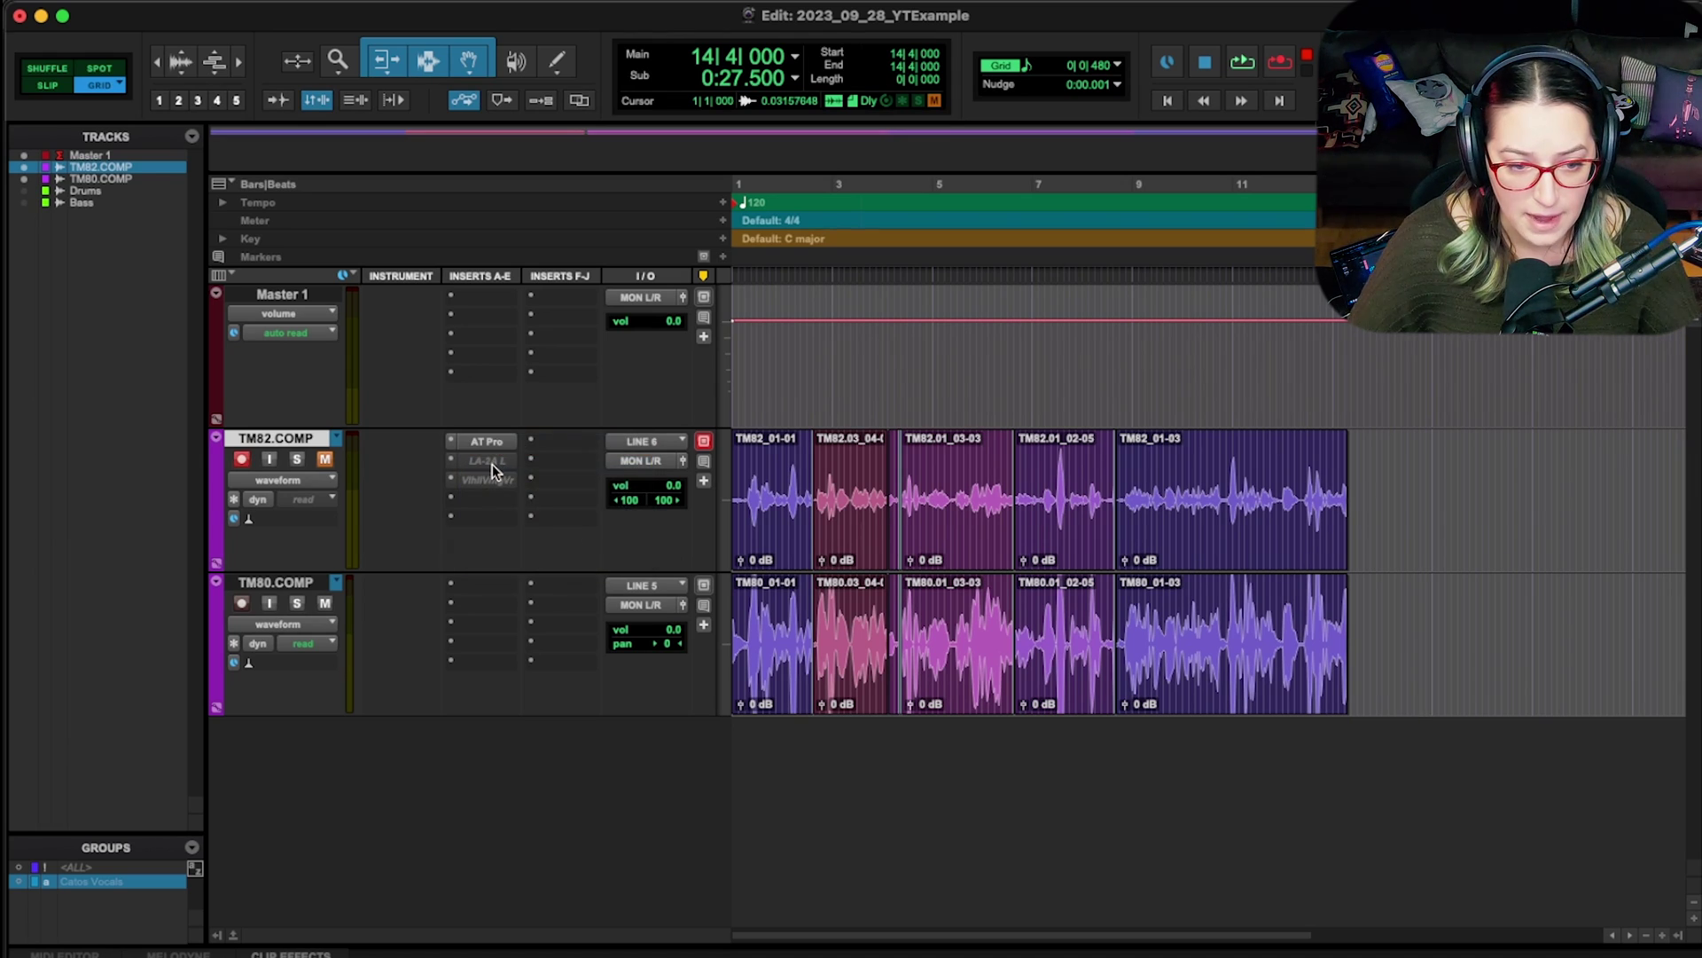
{"action": "right_click", "coordinate": [494, 470]}
{"action": "left_click", "coordinate": [501, 482]}
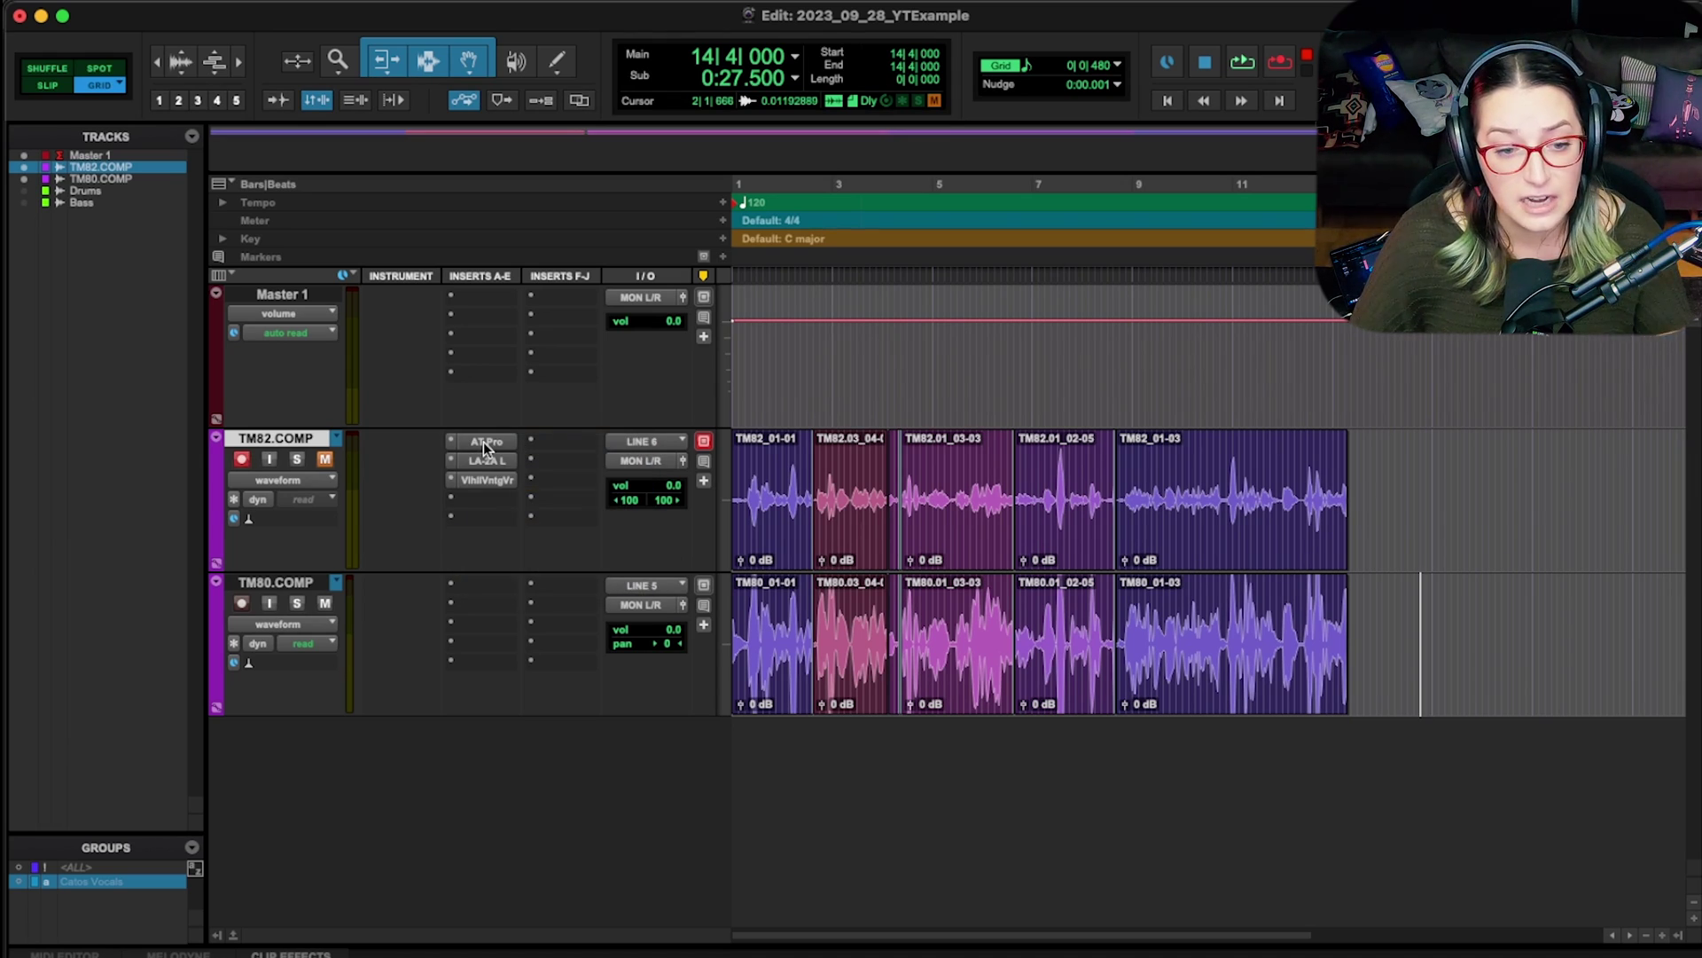
Step: Deactivate the AT Pro, LA-2A L and VintageVerb inserts again, leaving all three inactive
{"action": "right_click", "coordinate": [485, 448]}
{"action": "left_click", "coordinate": [509, 467]}
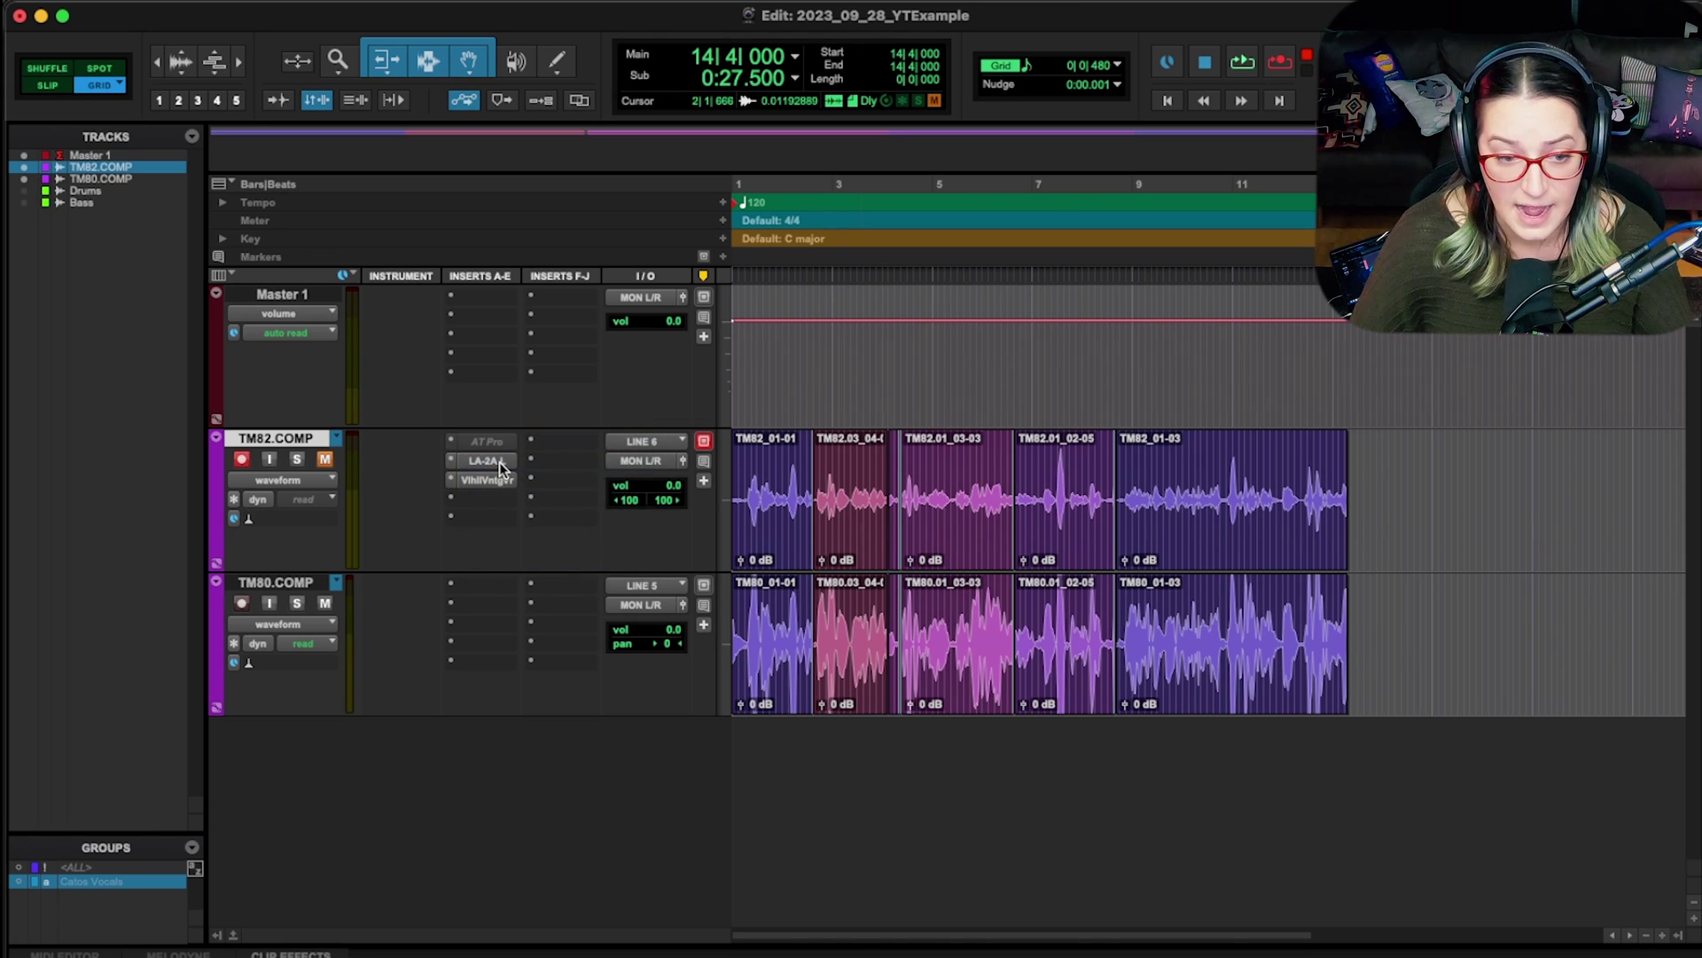
{"action": "right_click", "coordinate": [498, 463]}
{"action": "left_click", "coordinate": [527, 484]}
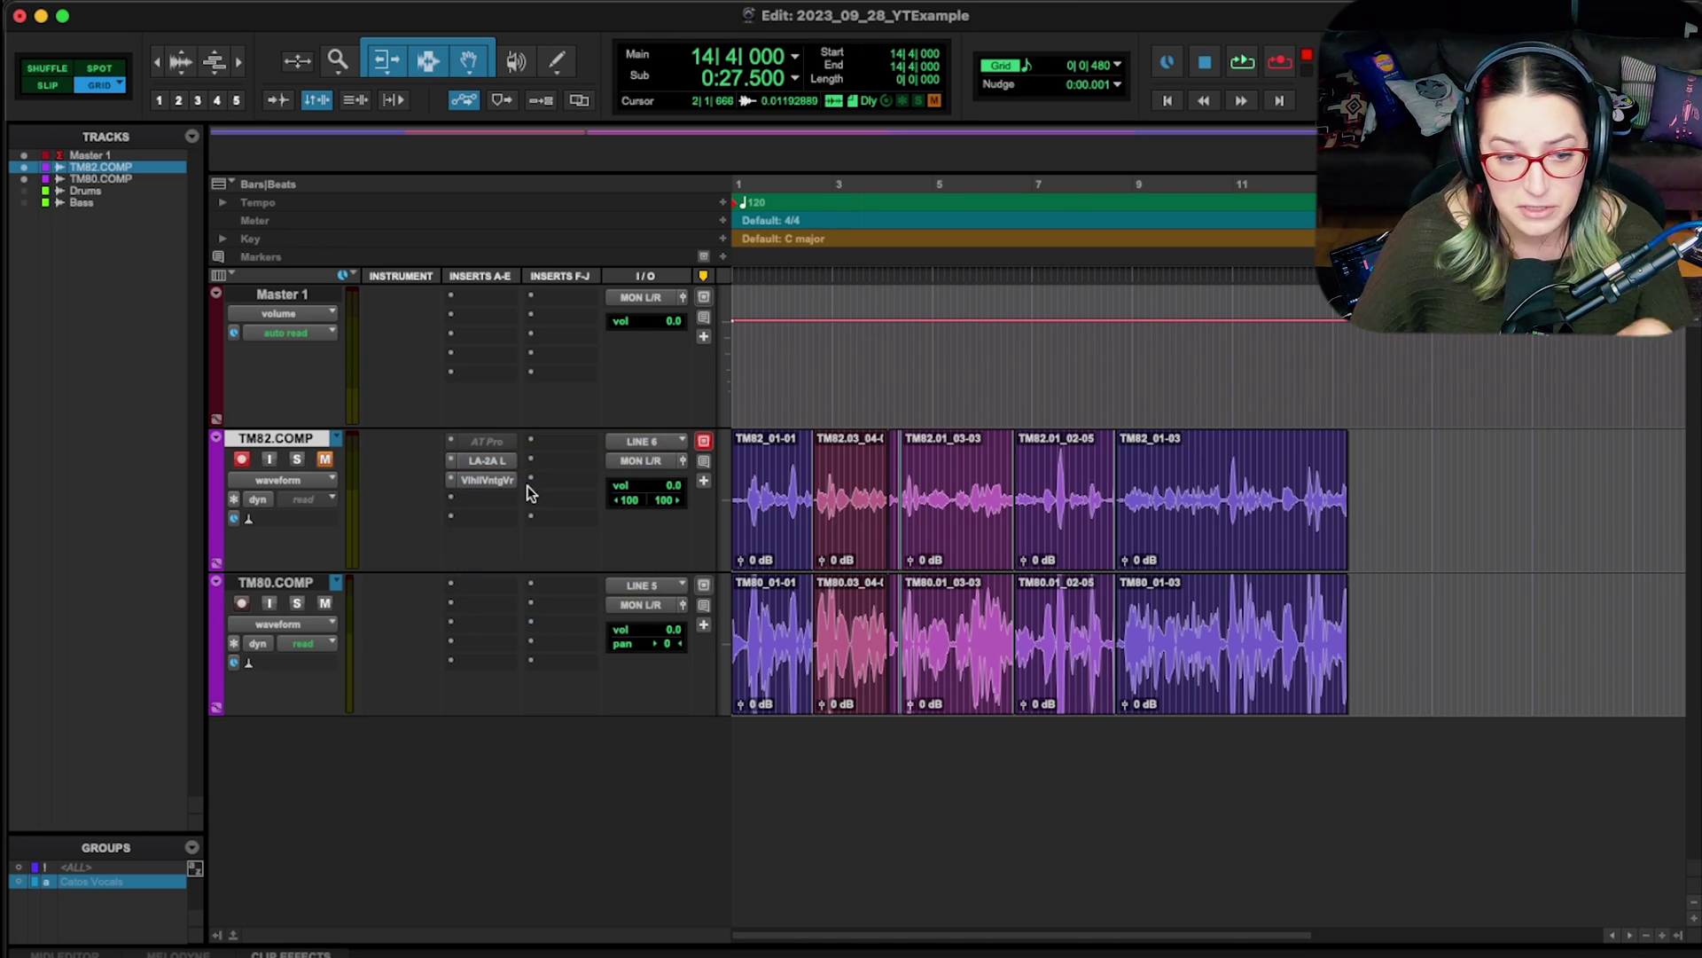
{"action": "right_click", "coordinate": [498, 483]}
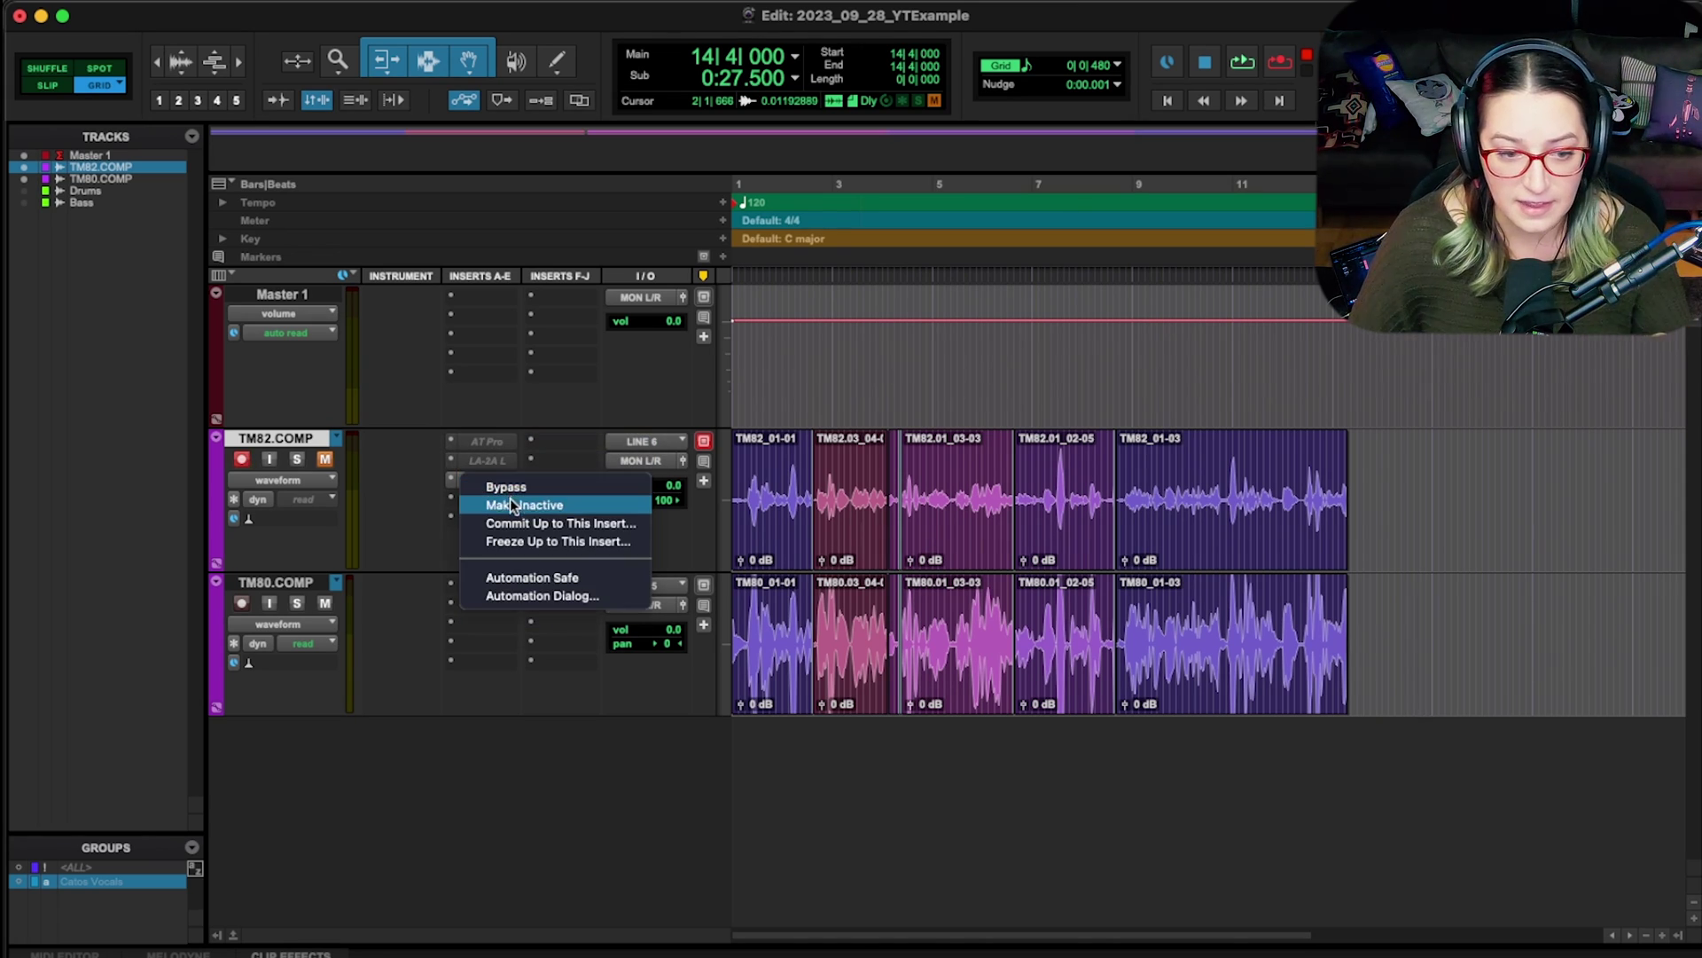
{"action": "left_click", "coordinate": [513, 503]}
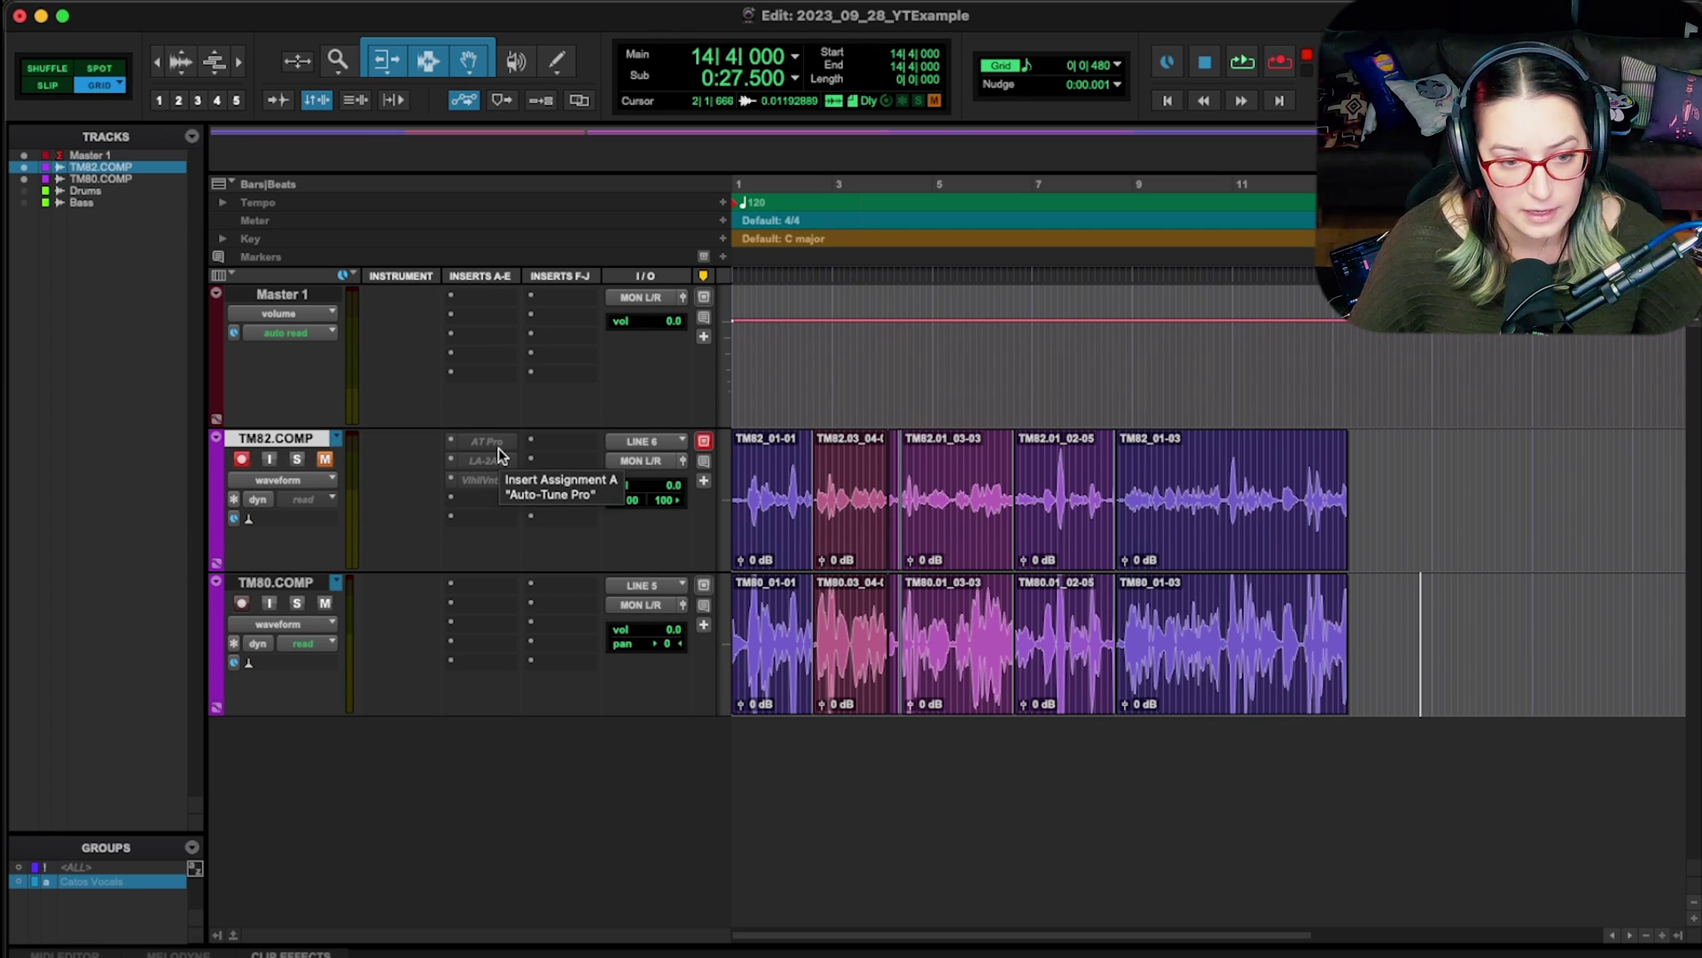
{"action": "left_click", "coordinate": [495, 440], "text": "ctrl+super"}
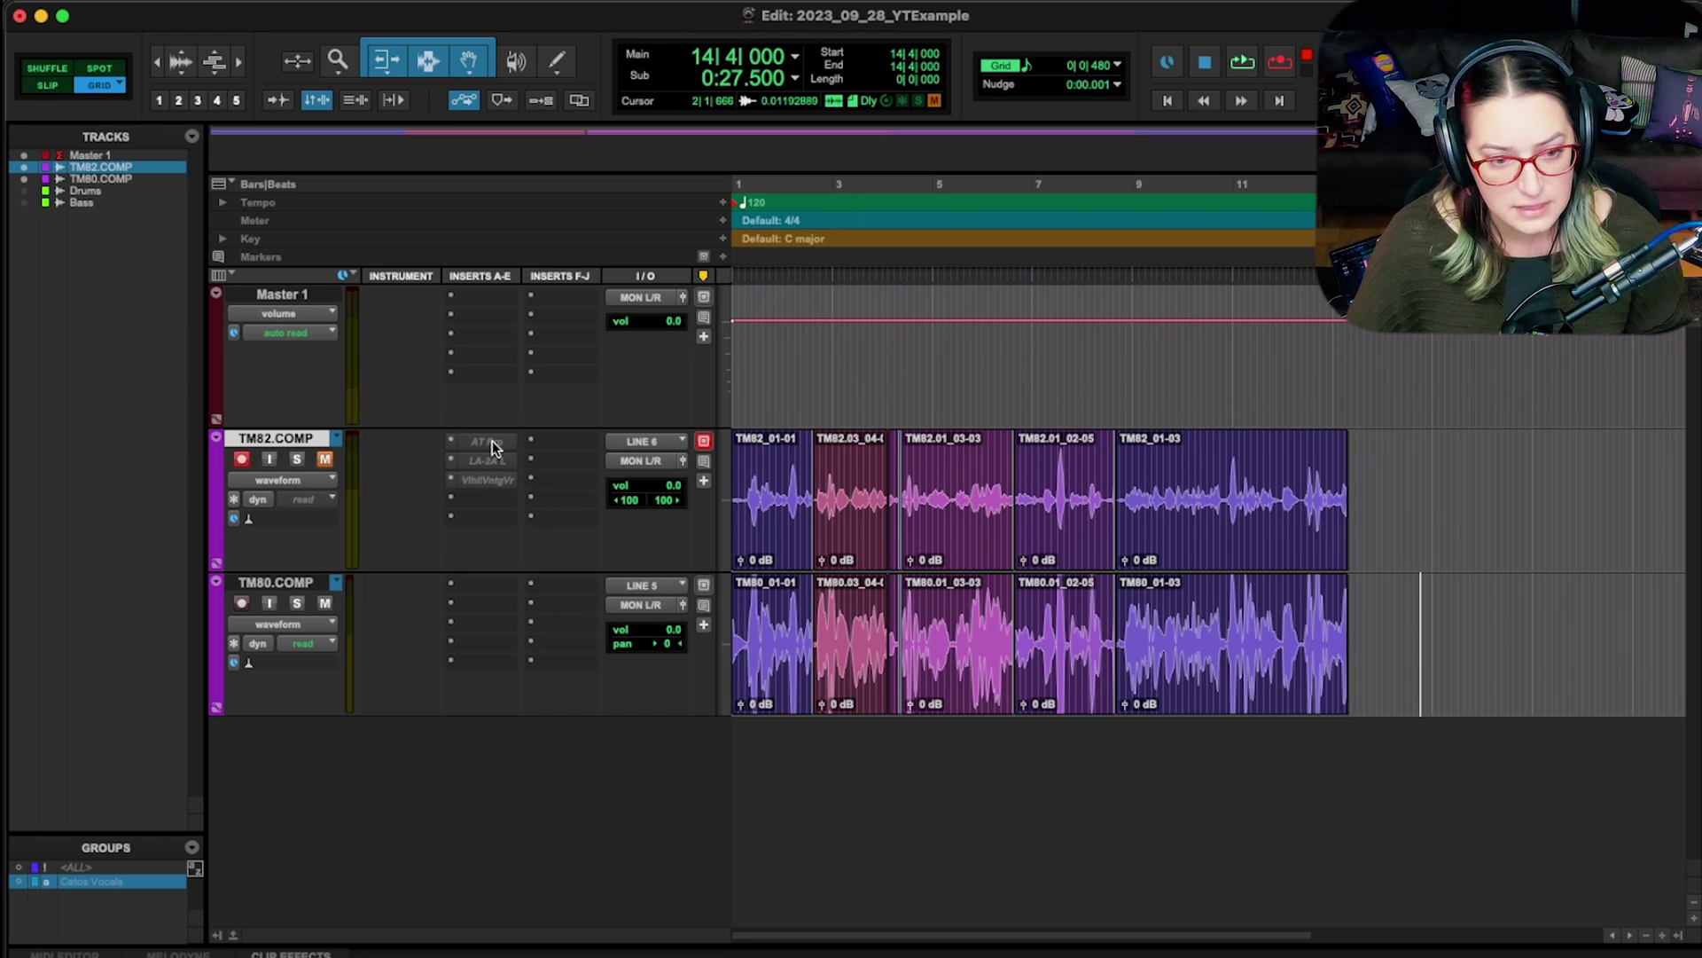
{"action": "left_click", "coordinate": [492, 441], "text": "ctrl+super"}
{"action": "left_click", "coordinate": [487, 461], "text": "ctrl+super"}
{"action": "left_click", "coordinate": [488, 478], "text": "ctrl+super"}
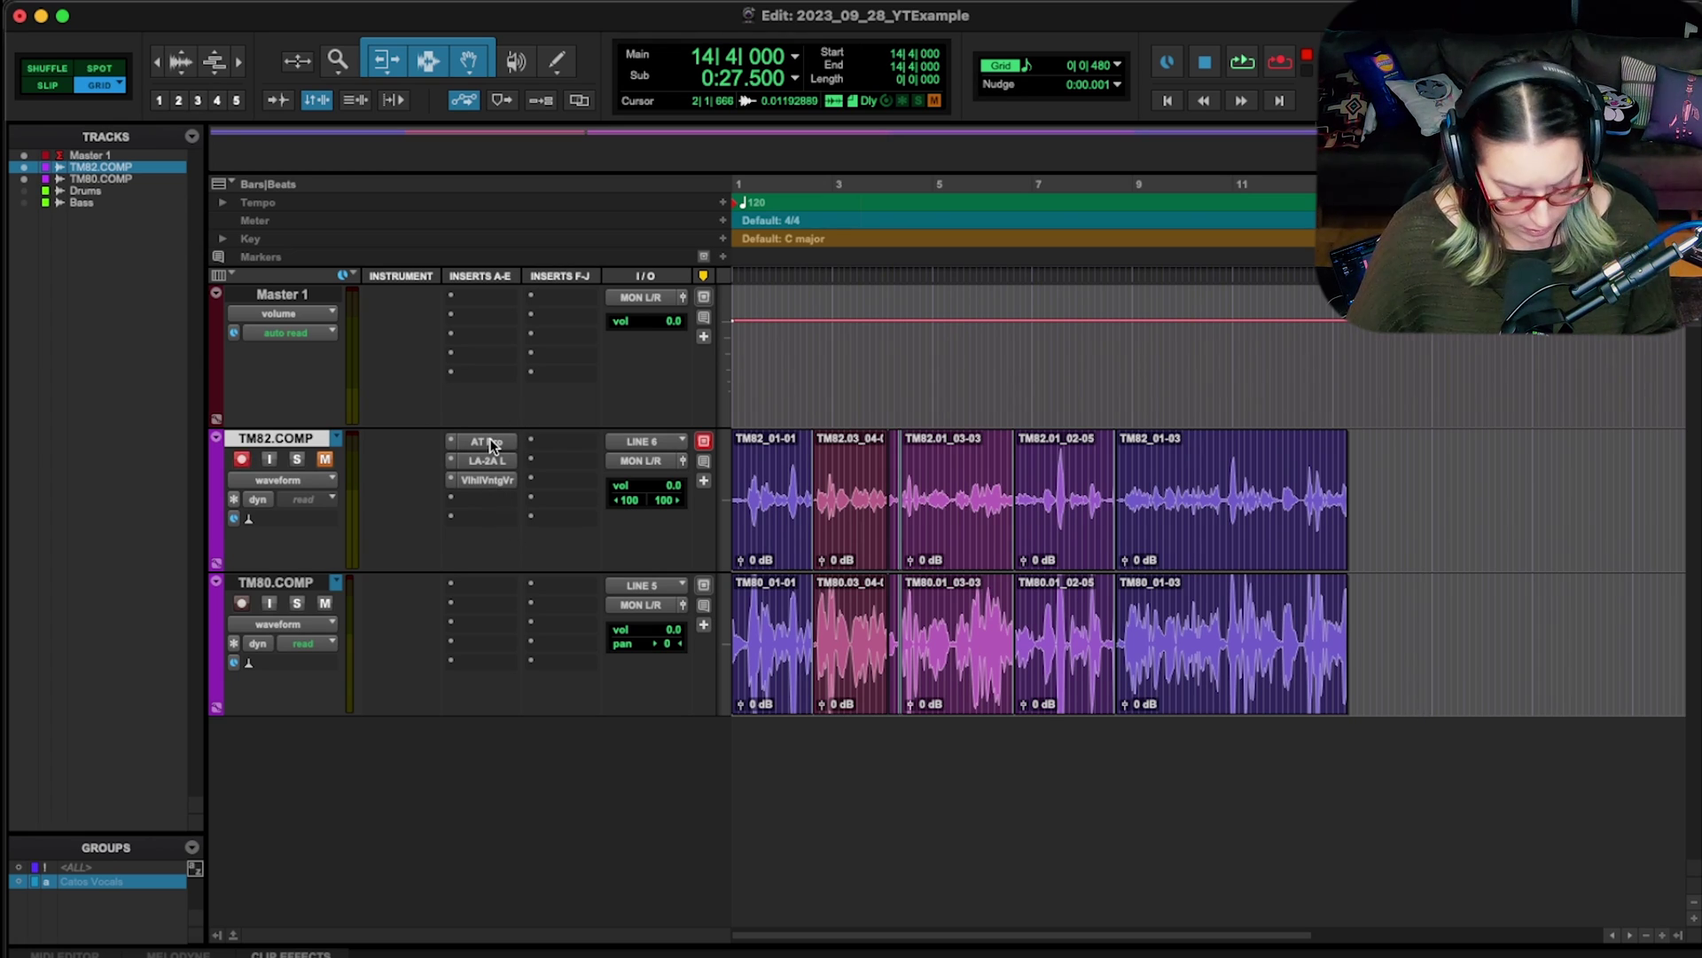
{"action": "left_click", "coordinate": [487, 442], "text": "super"}
{"action": "left_click", "coordinate": [497, 460], "text": "super"}
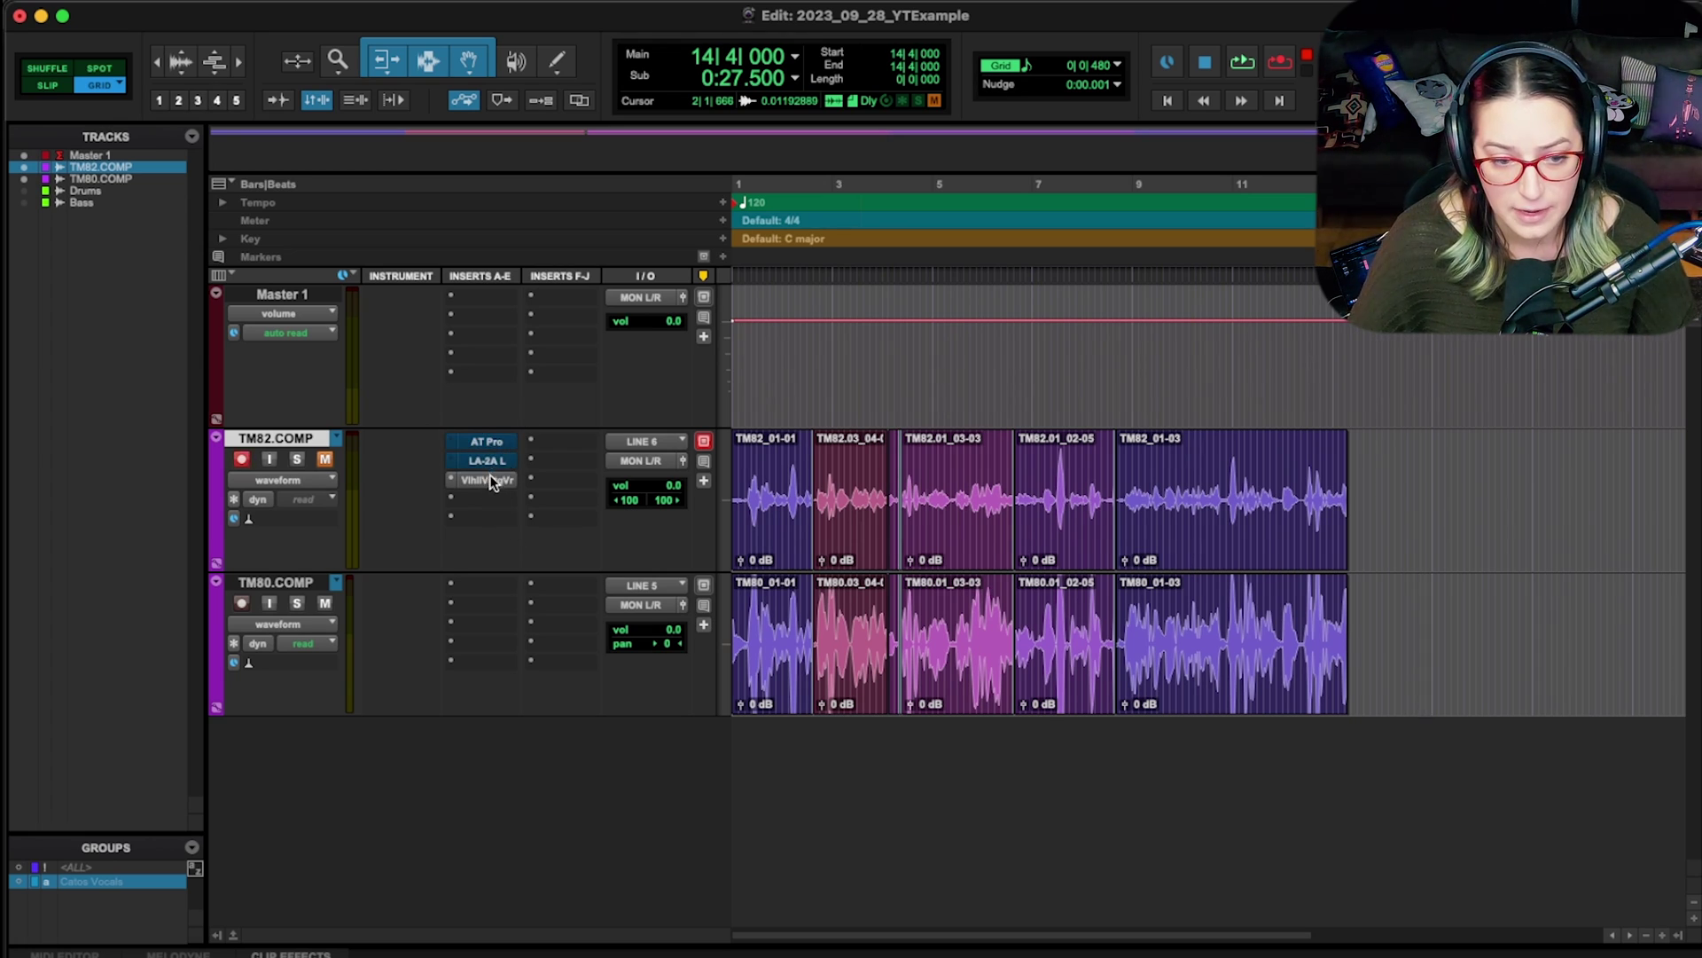
{"action": "left_click", "coordinate": [492, 479], "text": "super"}
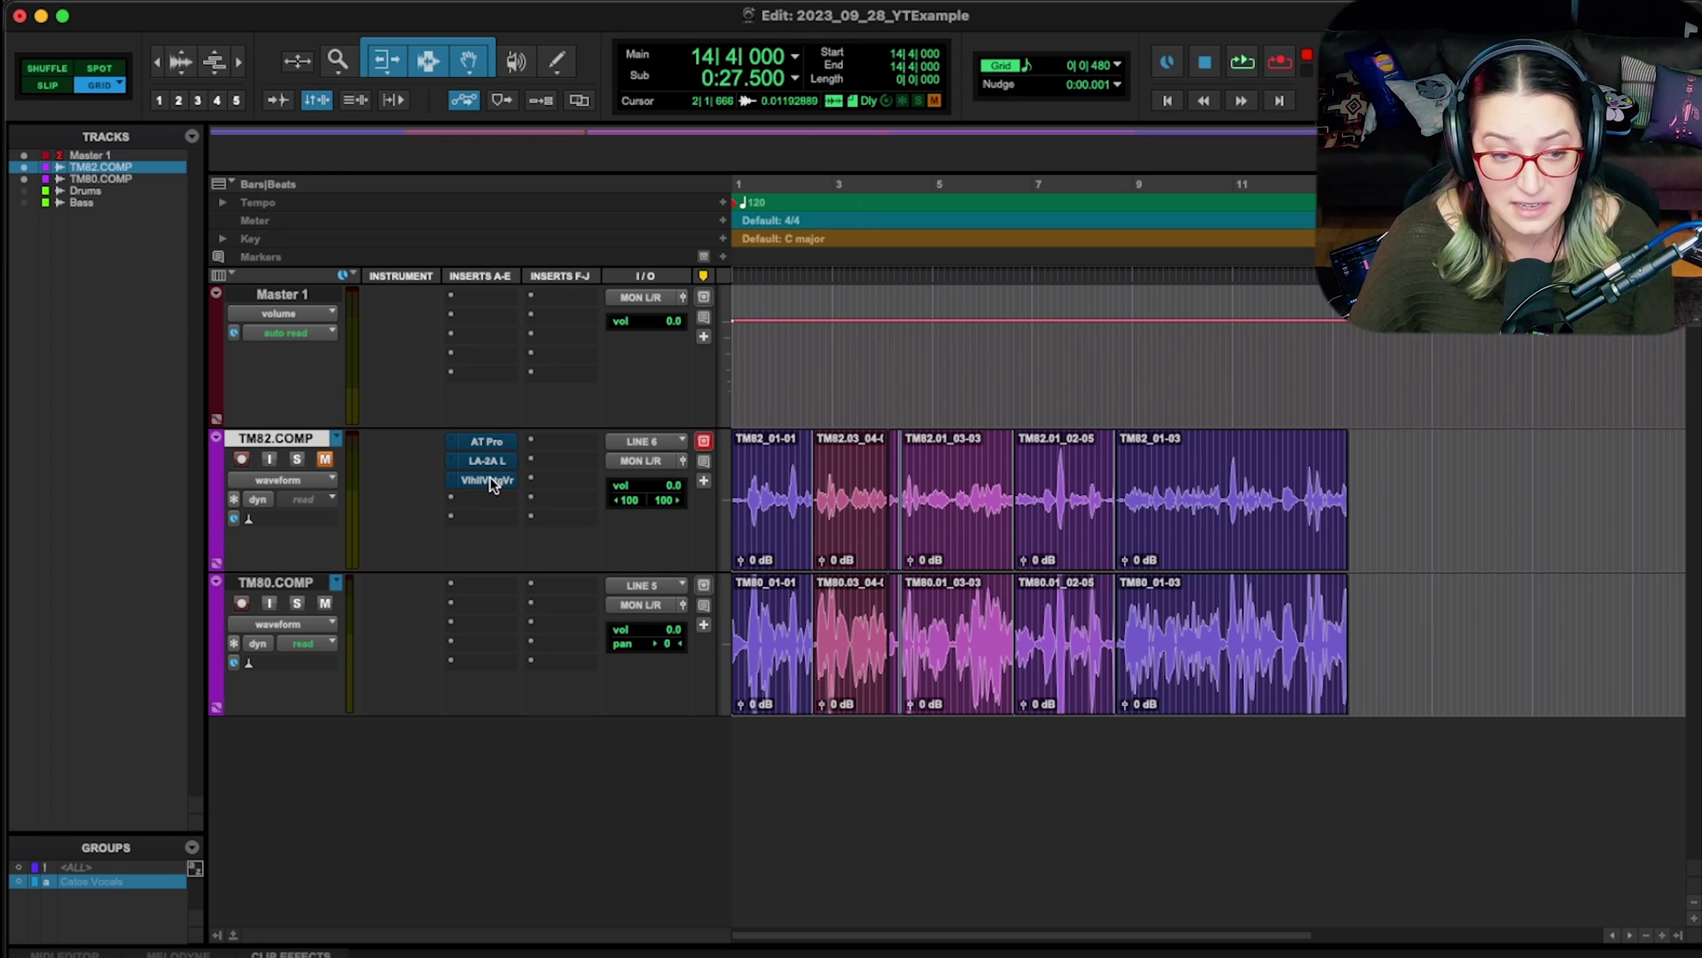
{"action": "left_click", "coordinate": [488, 480], "text": "super"}
{"action": "left_click", "coordinate": [488, 458], "text": "super"}
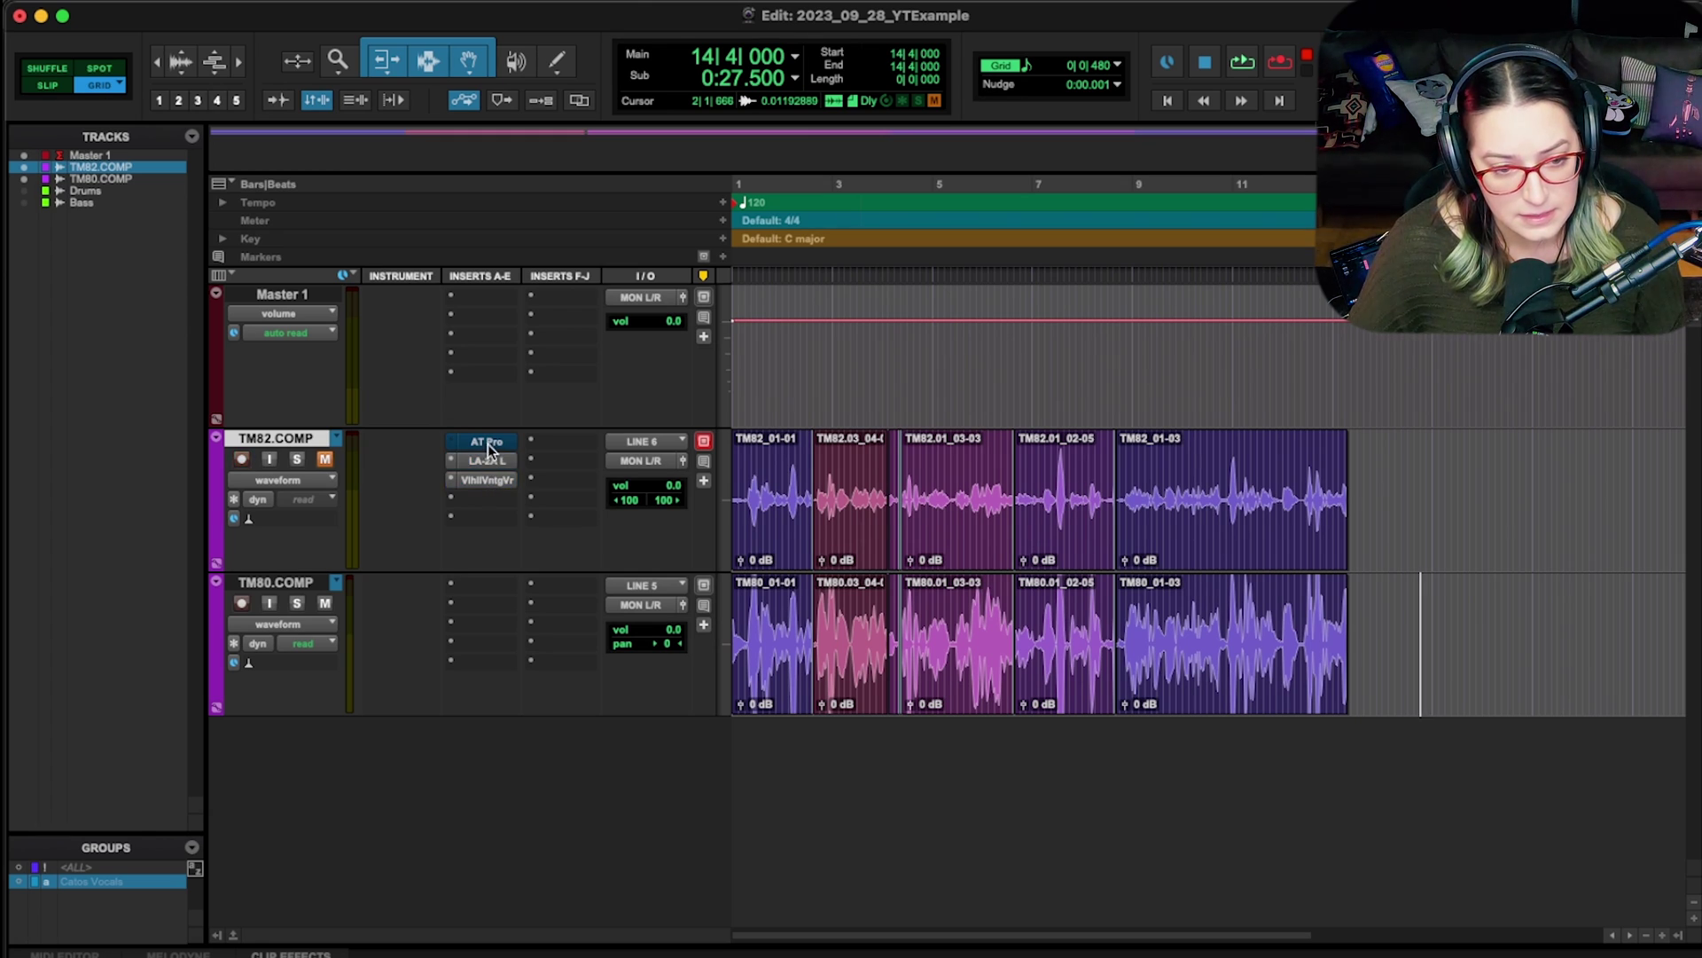
{"action": "left_click", "coordinate": [488, 441], "text": "super"}
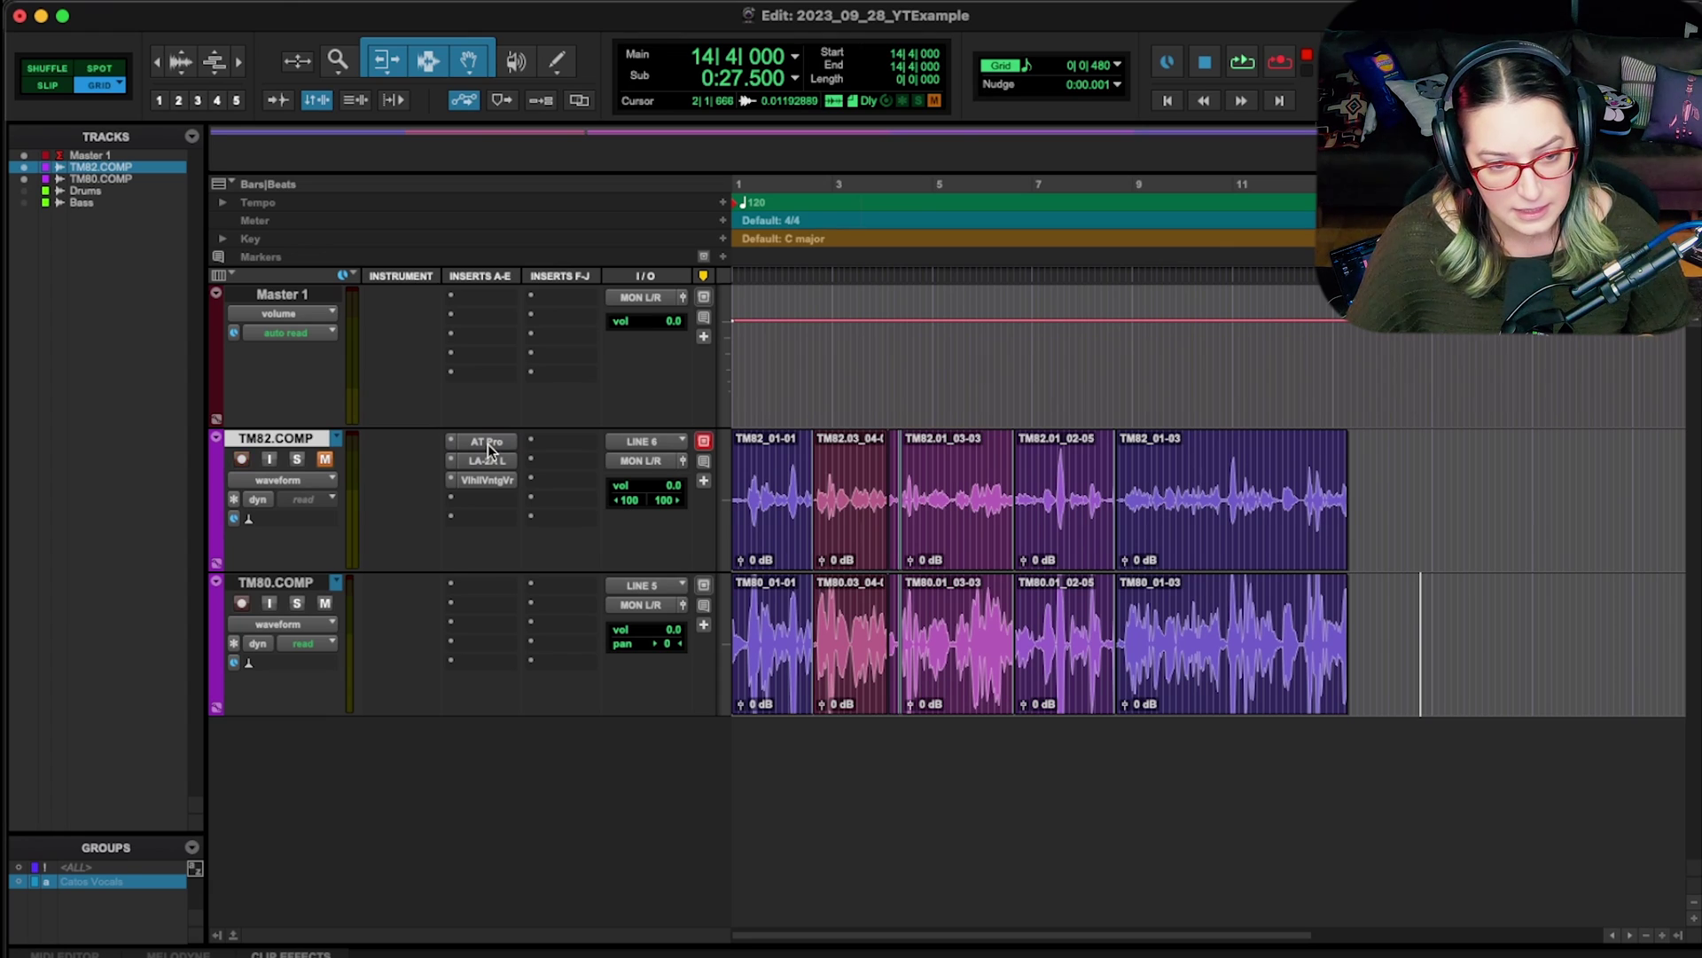
{"action": "left_click", "coordinate": [488, 442], "text": "ctrl+super"}
{"action": "left_click", "coordinate": [487, 461], "text": "ctrl+super"}
{"action": "left_click", "coordinate": [490, 480], "text": "ctrl+super"}
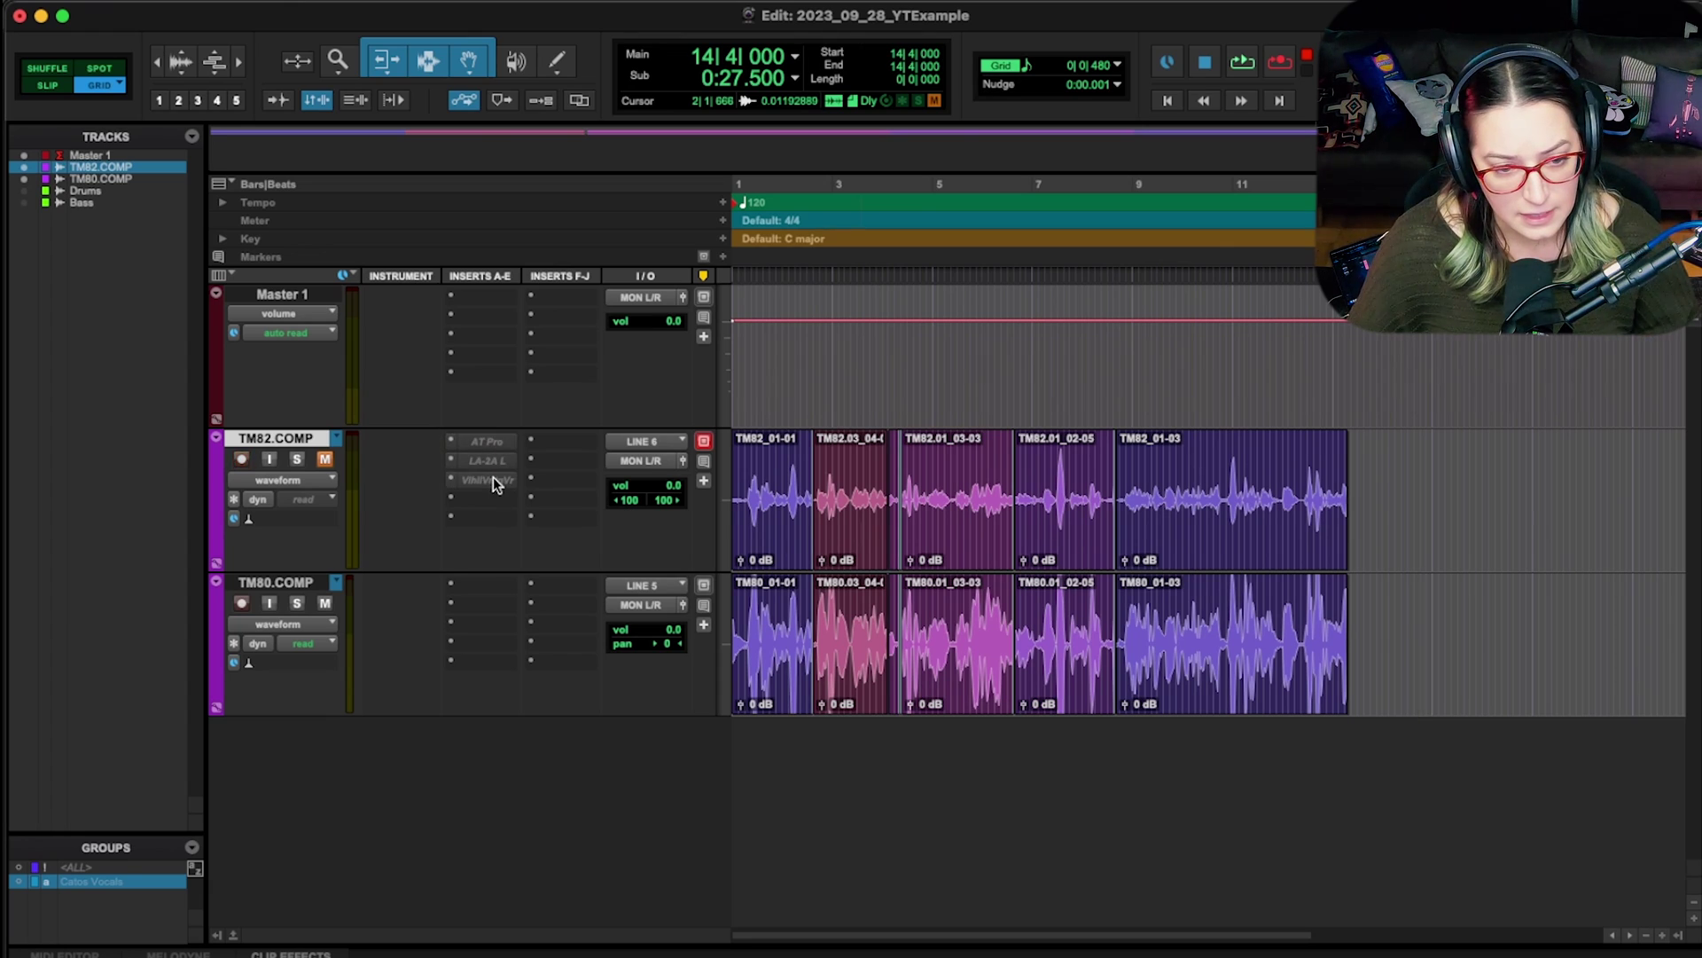